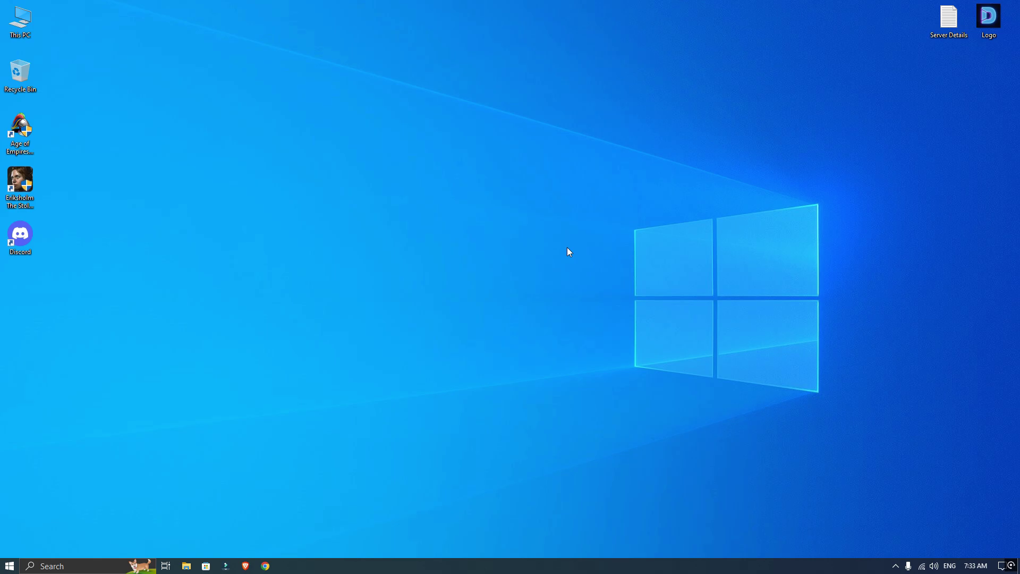
pyautogui.moveTo(1017, 68); pyautogui.dragTo(929, 17)
pyautogui.click(855, 131)
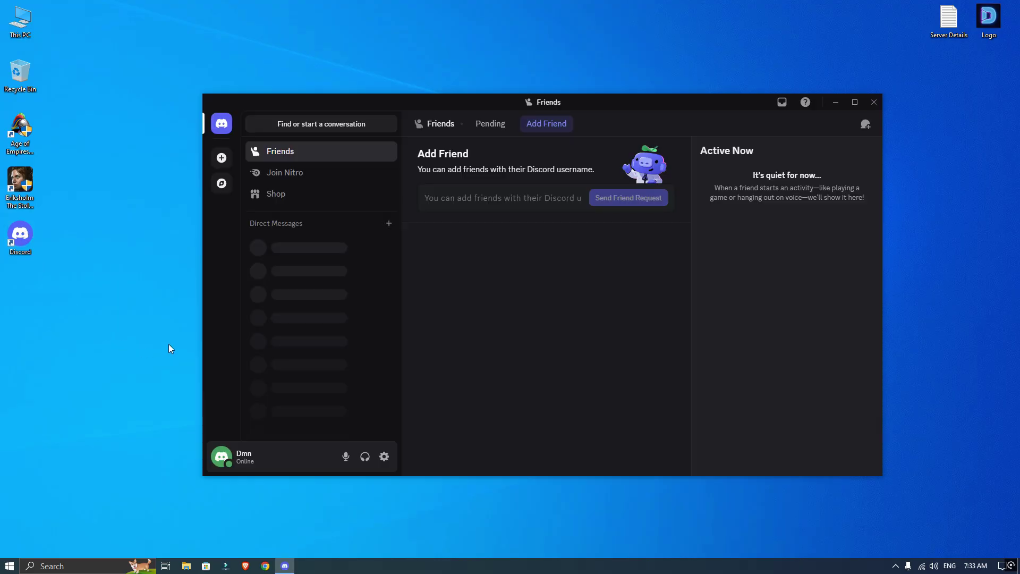
# - Set up a new server from scratch for me and my friends and name it "D Bros"
pyautogui.click(227, 159)
pyautogui.click(472, 216)
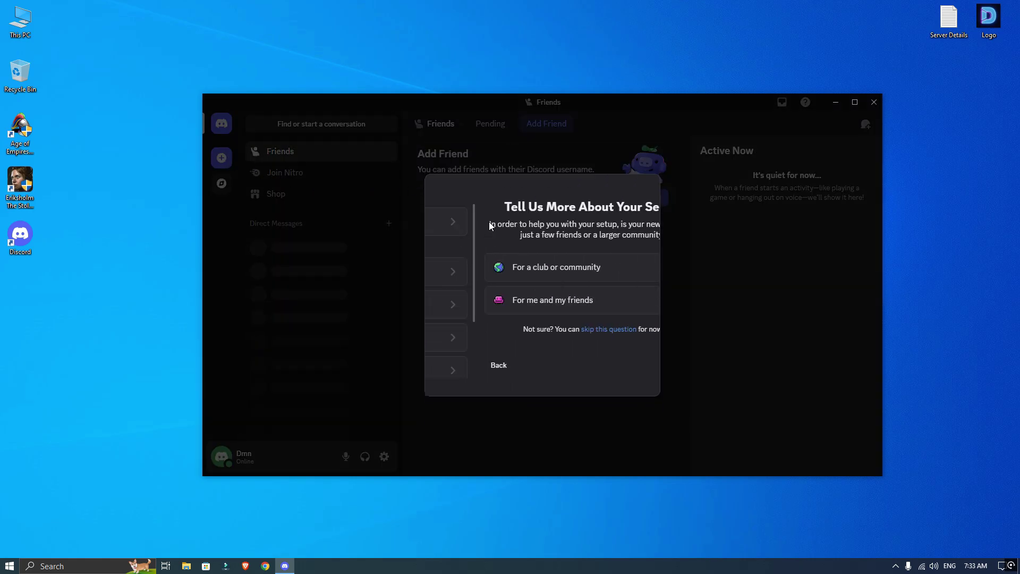
pyautogui.click(516, 300)
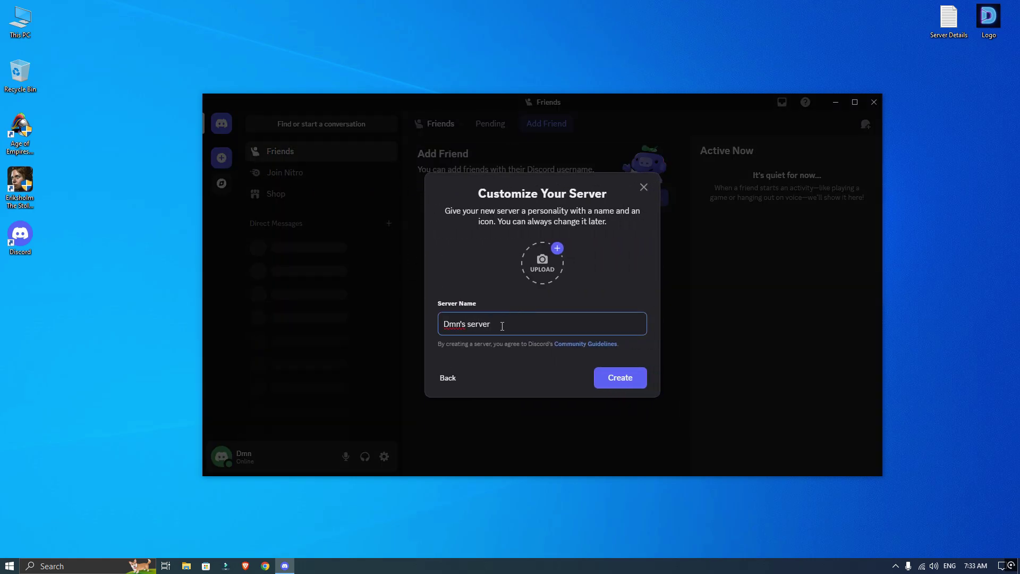
pyautogui.hotkey('ctrl', 'a')
pyautogui.press('BackSpace')
pyautogui.write('D Bros')
# - Upload the Logo image from the Desktop folder as the server icon and create the server
pyautogui.click(552, 256)
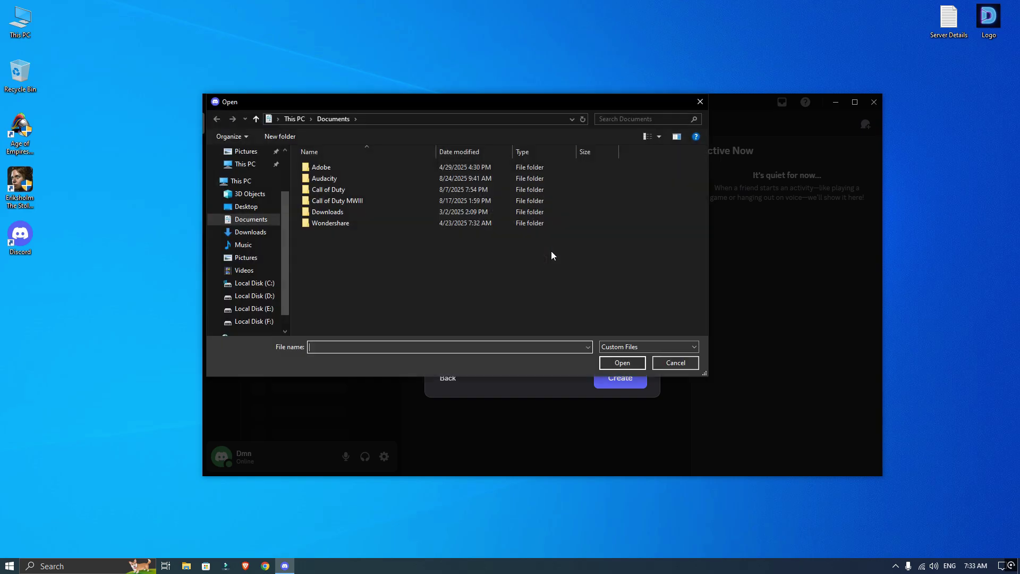
pyautogui.click(240, 206)
pyautogui.click(325, 170)
pyautogui.click(603, 360)
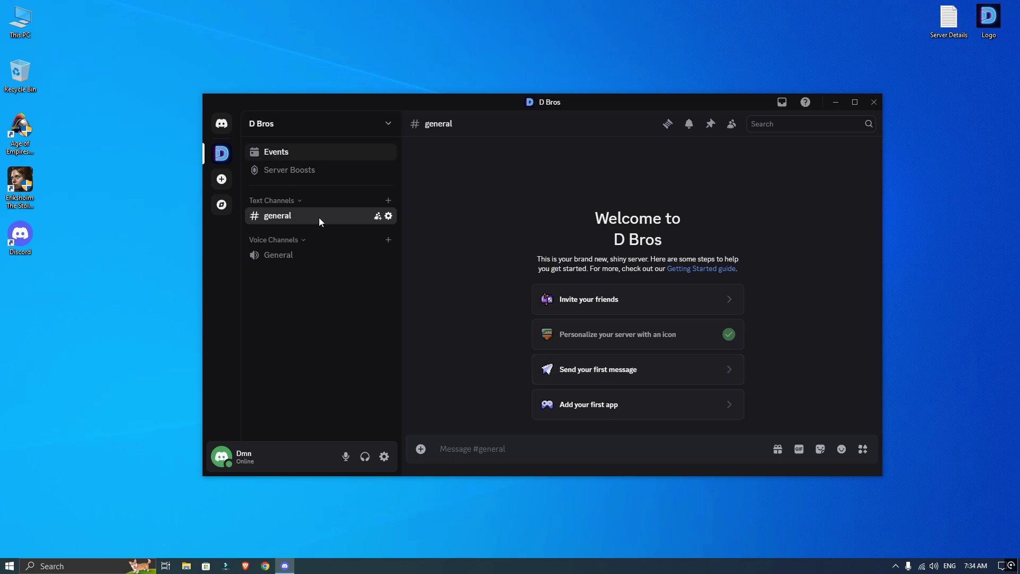
# - Delete the default Text Channels category and the general text channel
pyautogui.rightClick(282, 201)
pyautogui.click(323, 366)
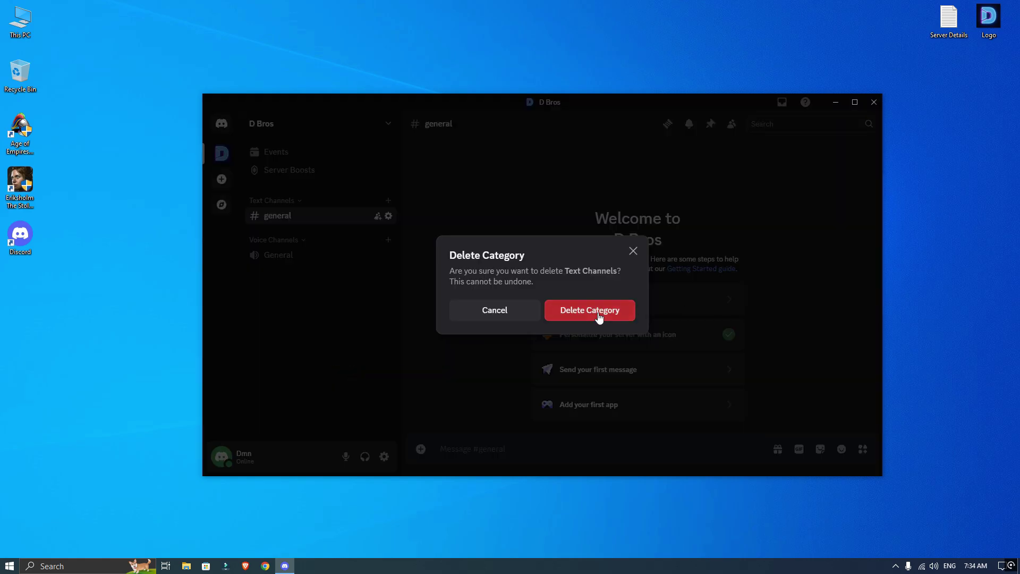
pyautogui.click(597, 316)
pyautogui.rightClick(274, 208)
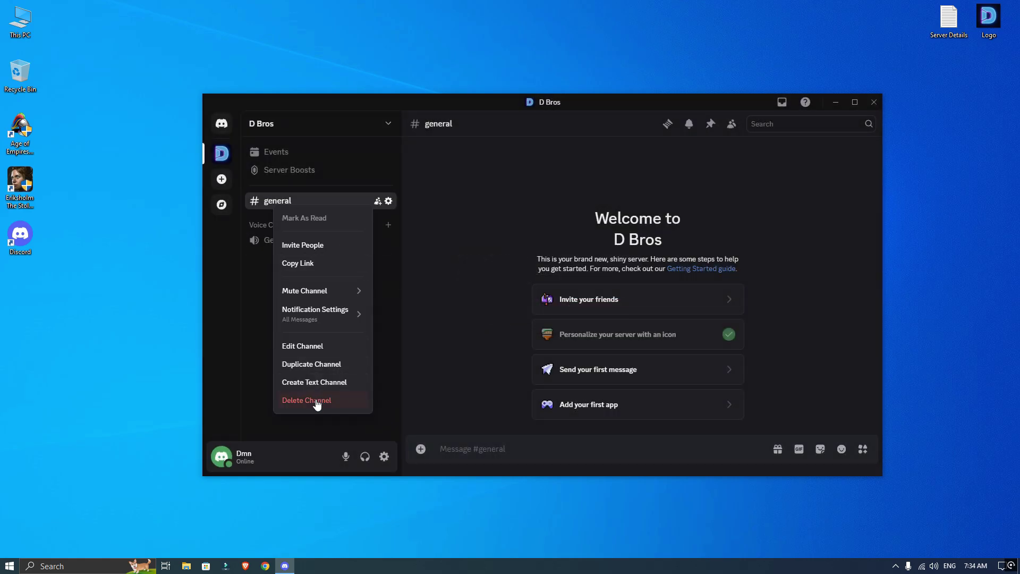
pyautogui.click(308, 401)
pyautogui.click(590, 308)
# - Delete the default Voice Channels category and the General voice channel
pyautogui.rightClick(295, 206)
pyautogui.click(319, 360)
pyautogui.click(592, 312)
pyautogui.rightClick(312, 204)
pyautogui.click(328, 416)
pyautogui.click(591, 310)
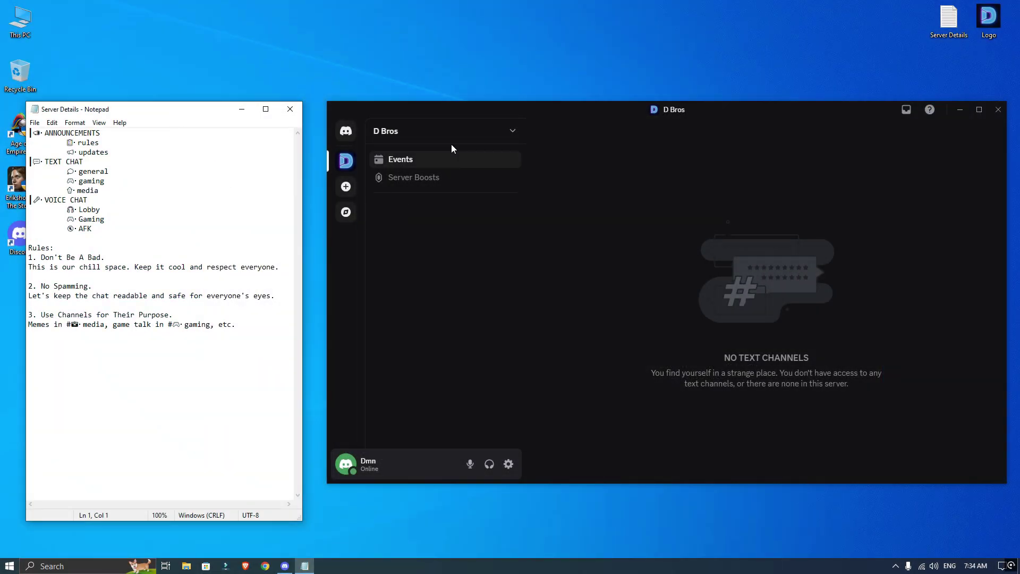
# - Create a public category using the emoji-decorated ANNOUNCEMENTS name copied from the Server Details notes
pyautogui.click(466, 110)
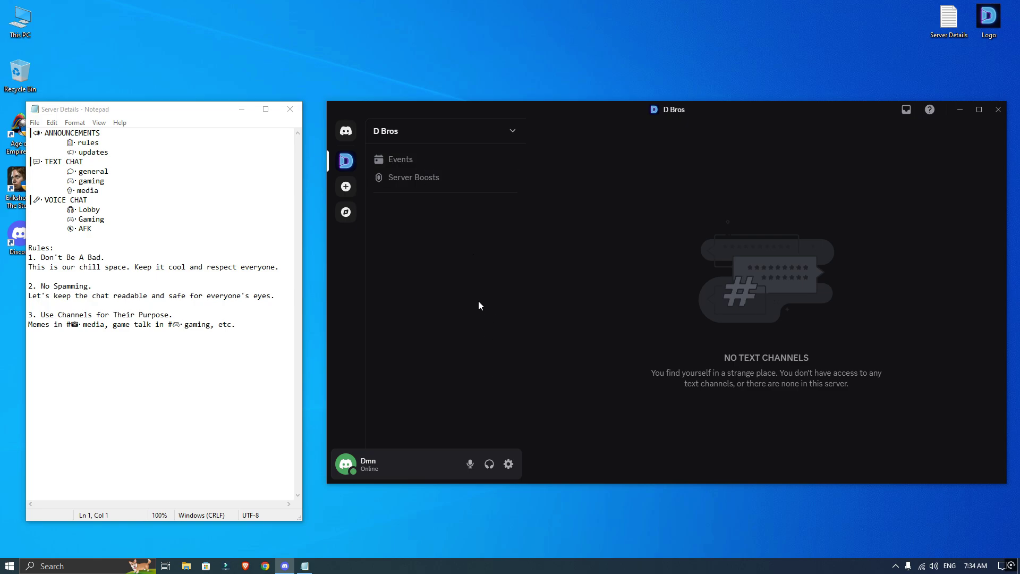
pyautogui.rightClick(397, 232)
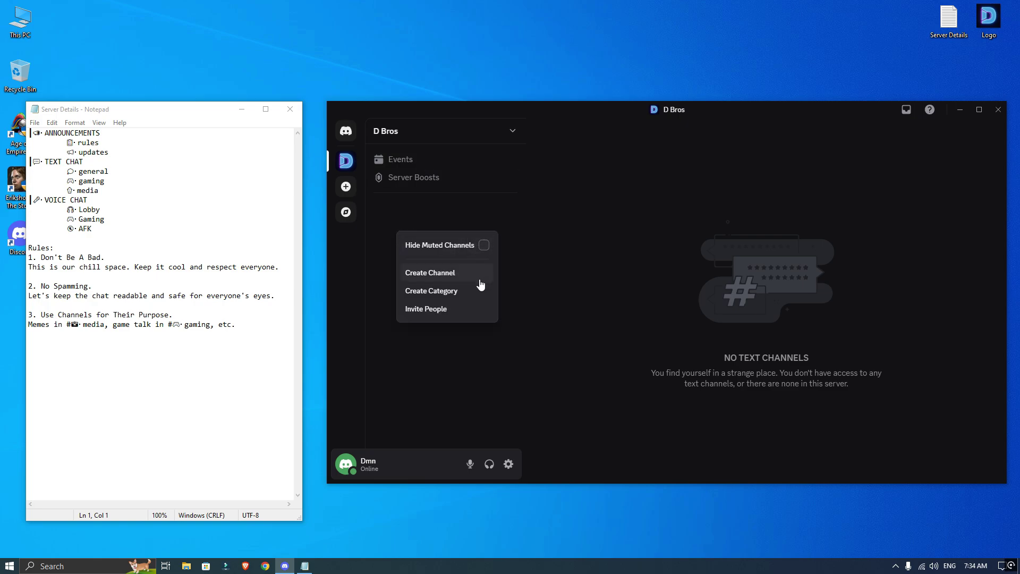
pyautogui.click(447, 296)
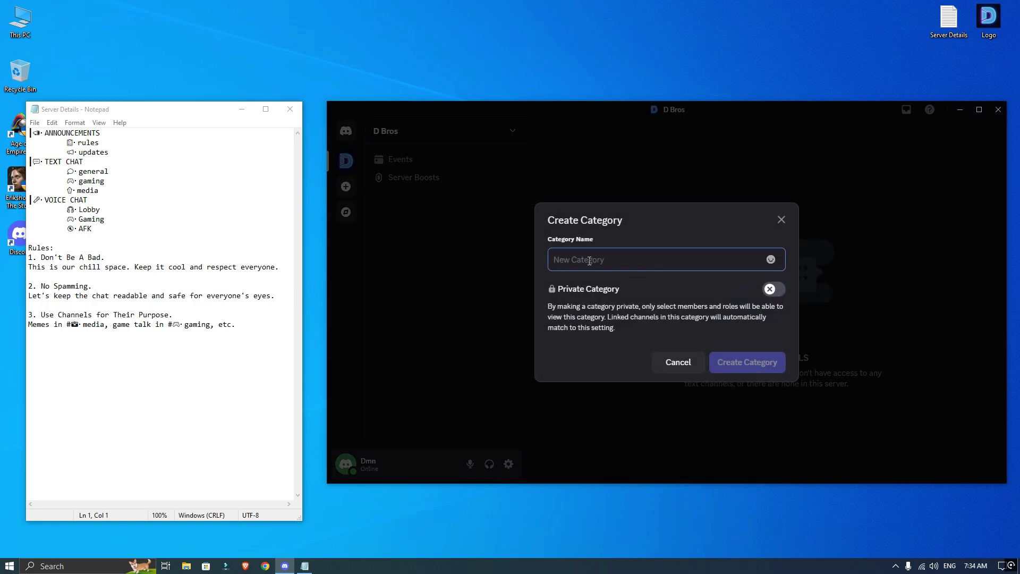
pyautogui.moveTo(115, 135); pyautogui.dragTo(32, 133)
pyautogui.rightClick(40, 133)
pyautogui.click(64, 167)
pyautogui.click(555, 260)
pyautogui.rightClick(555, 260)
pyautogui.click(574, 321)
pyautogui.click(734, 363)
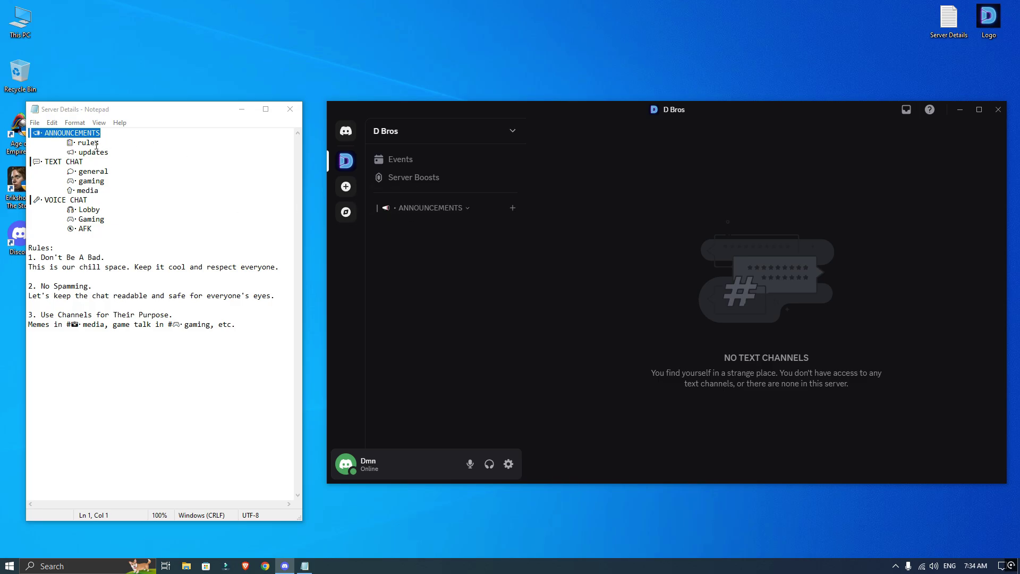
# - Create a text channel in the ANNOUNCEMENTS category with the emoji-decorated "rules" name copied from the notes
pyautogui.moveTo(101, 145); pyautogui.dragTo(68, 143)
pyautogui.rightClick(68, 143)
pyautogui.click(106, 178)
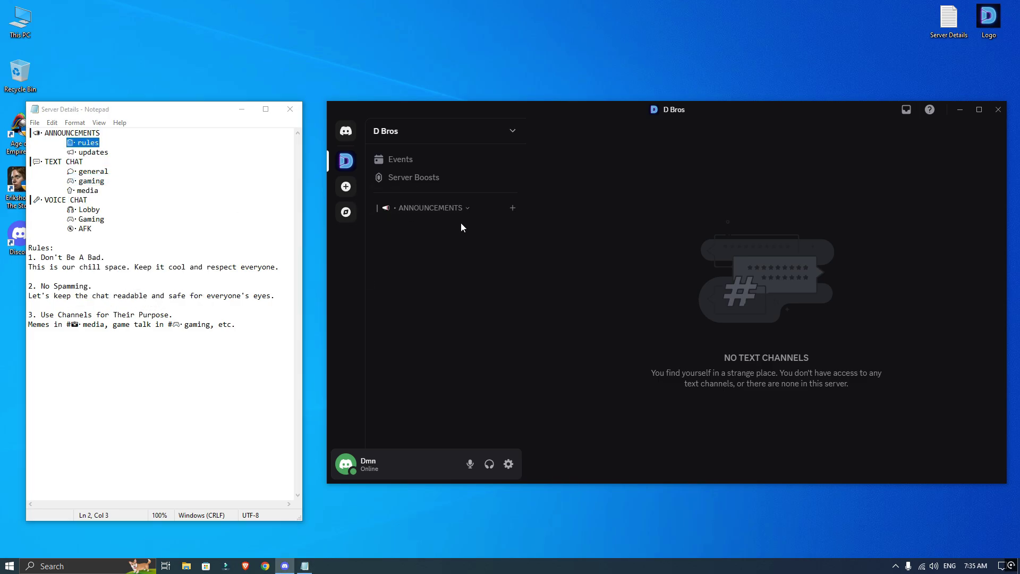
pyautogui.click(510, 209)
pyautogui.rightClick(591, 346)
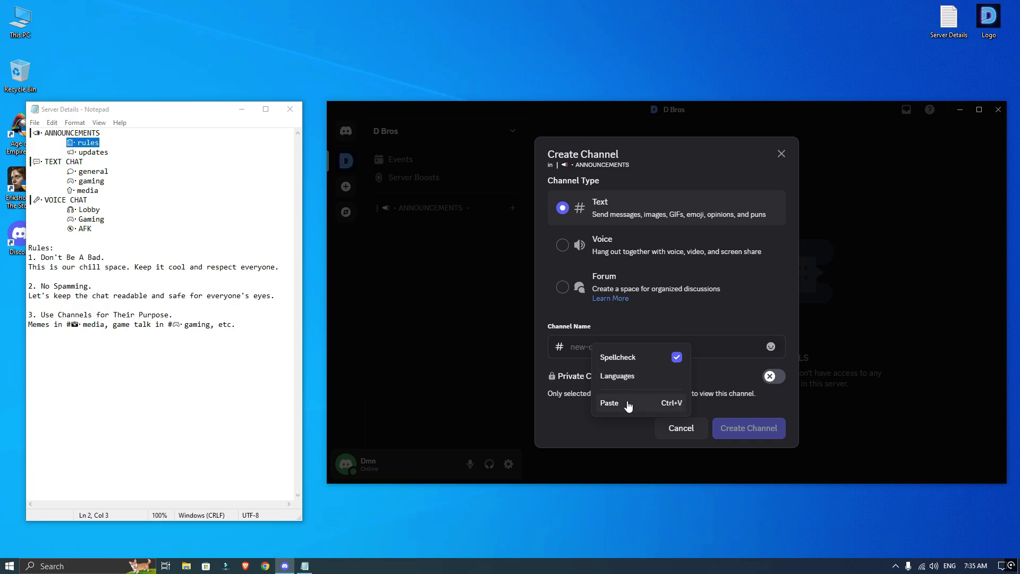
pyautogui.click(610, 401)
pyautogui.click(758, 436)
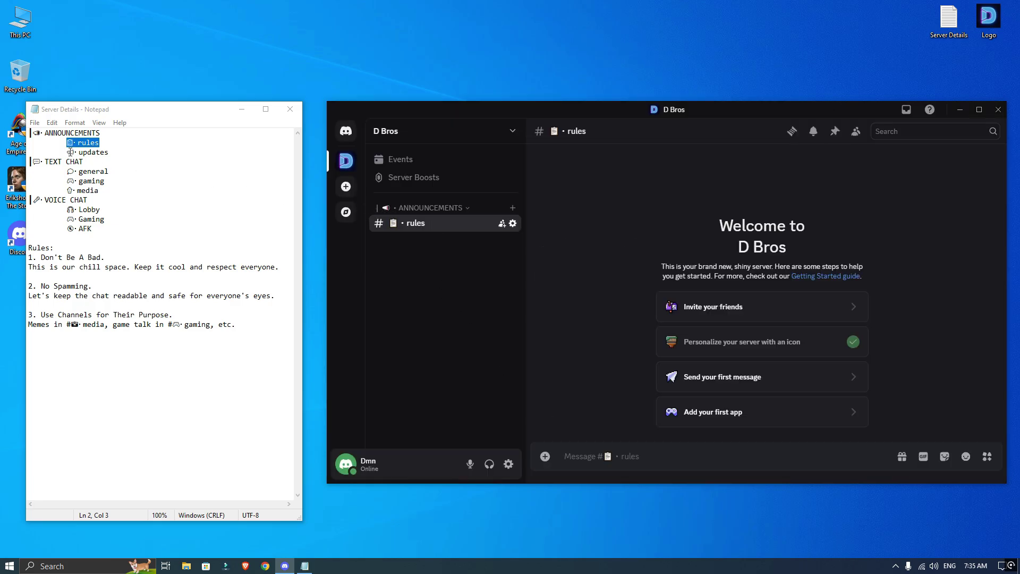
# - Create a text channel in the ANNOUNCEMENTS category with the emoji-decorated "updates" name copied from the notes
pyautogui.moveTo(68, 151); pyautogui.dragTo(108, 152)
pyautogui.rightClick(106, 153)
pyautogui.click(125, 188)
pyautogui.click(513, 207)
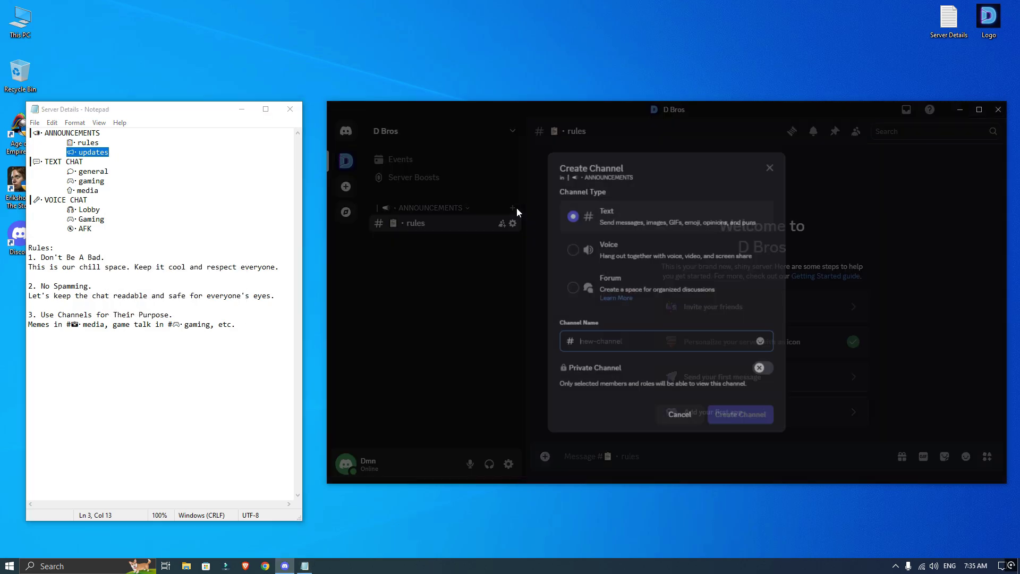
pyautogui.rightClick(608, 345)
pyautogui.click(616, 402)
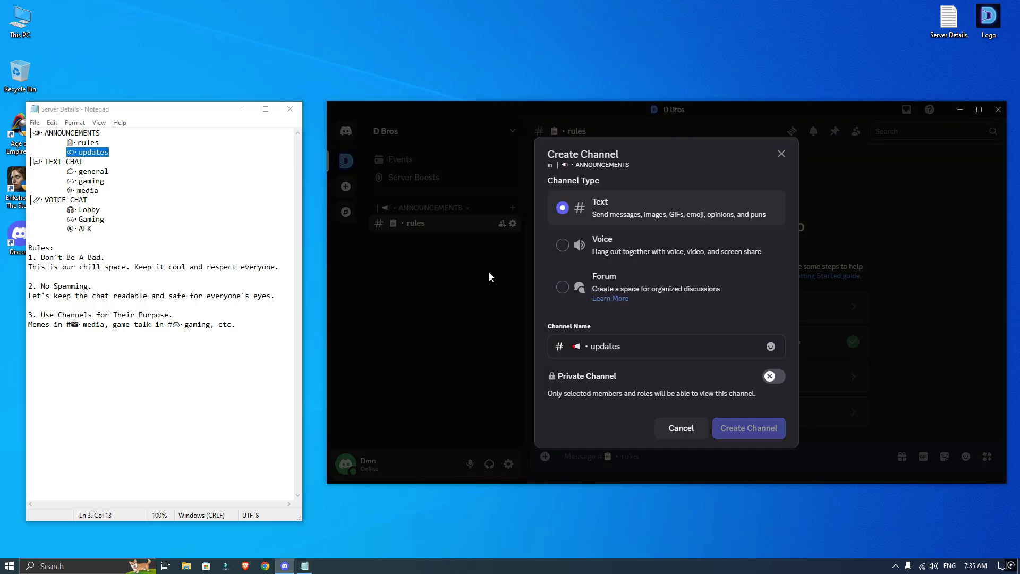
pyautogui.press('Return')
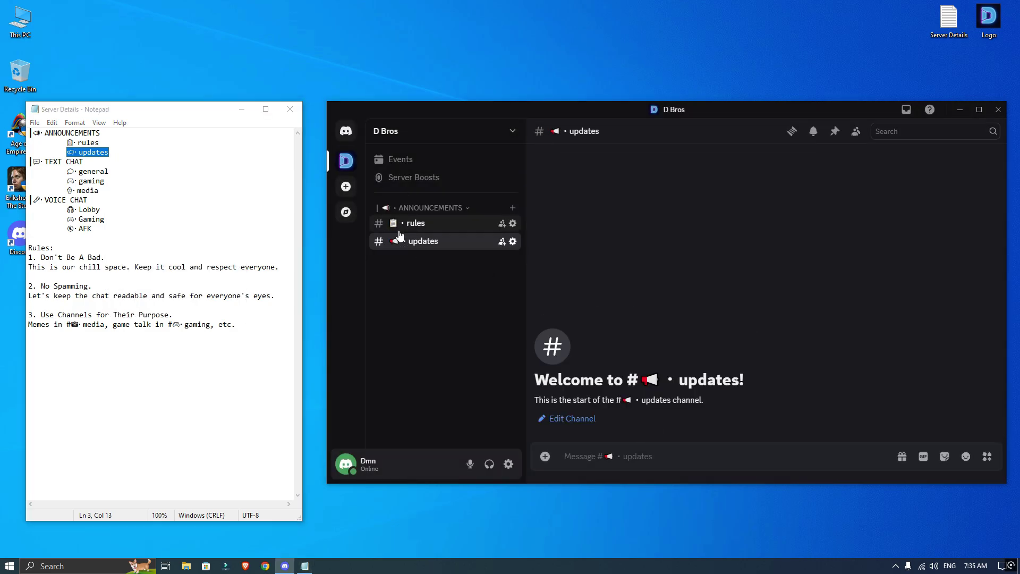
pyautogui.rightClick(425, 207)
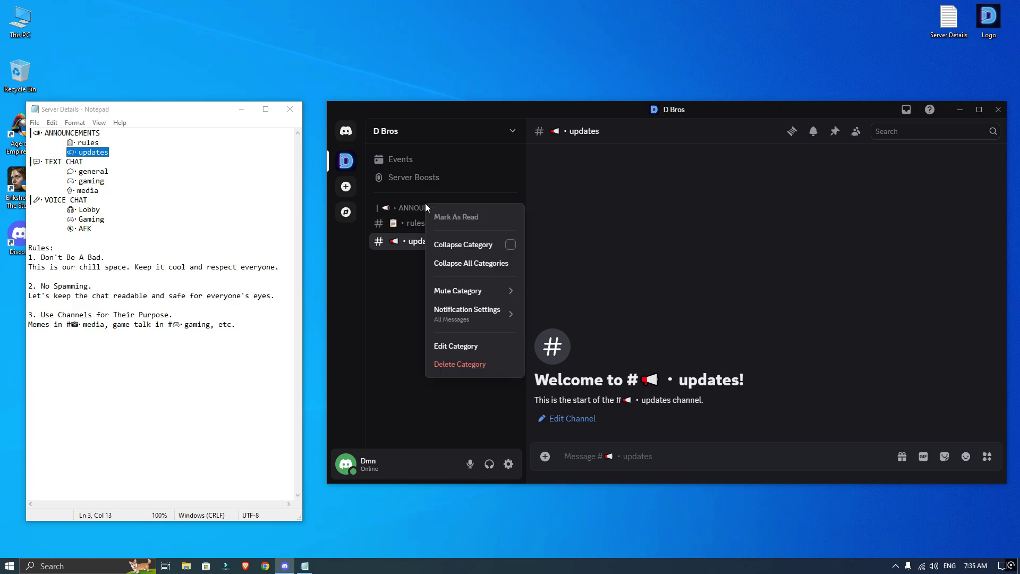
pyautogui.click(475, 345)
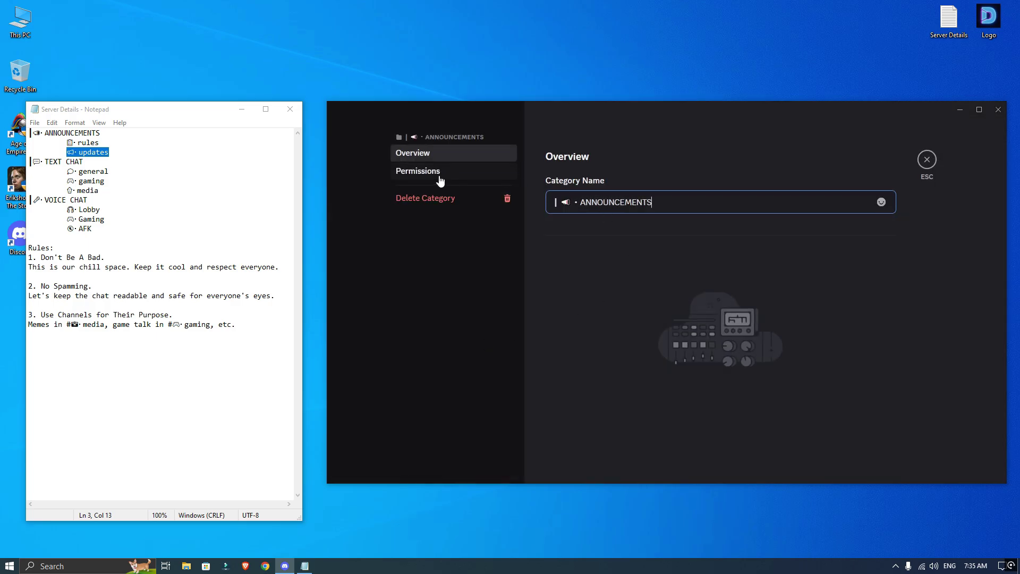
pyautogui.click(428, 179)
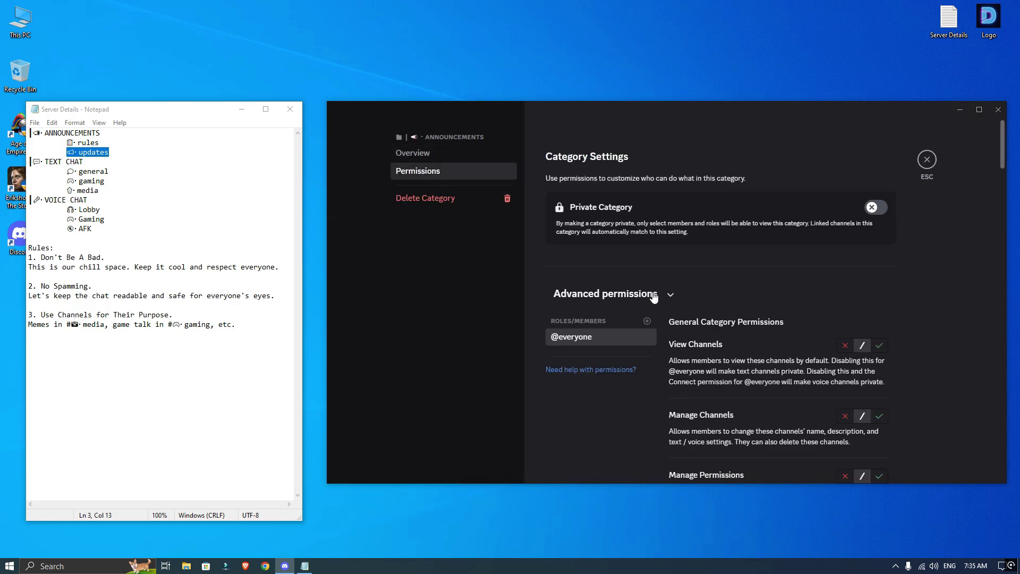
pyautogui.scroll(-2, 754, 287)
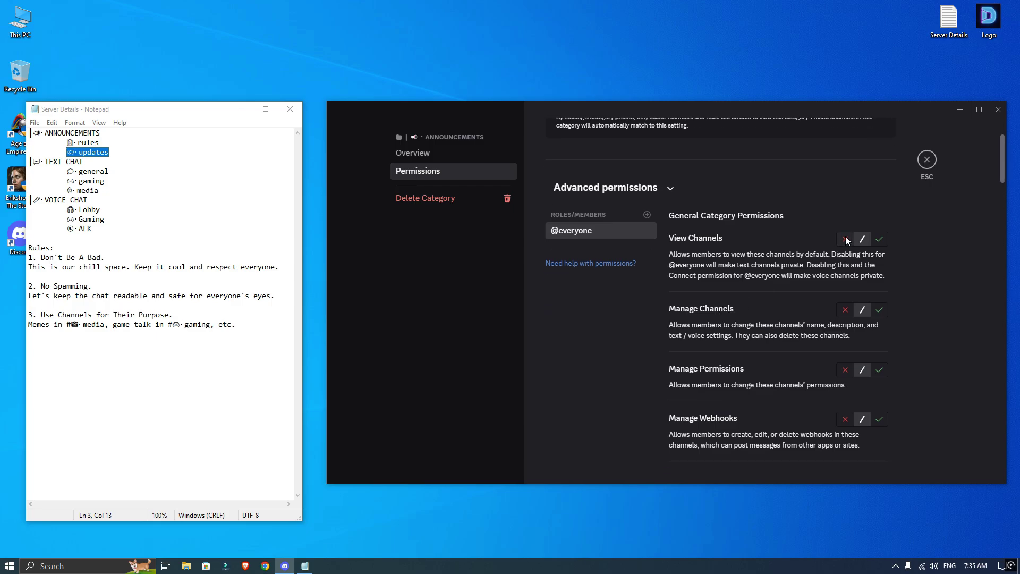
pyautogui.click(879, 240)
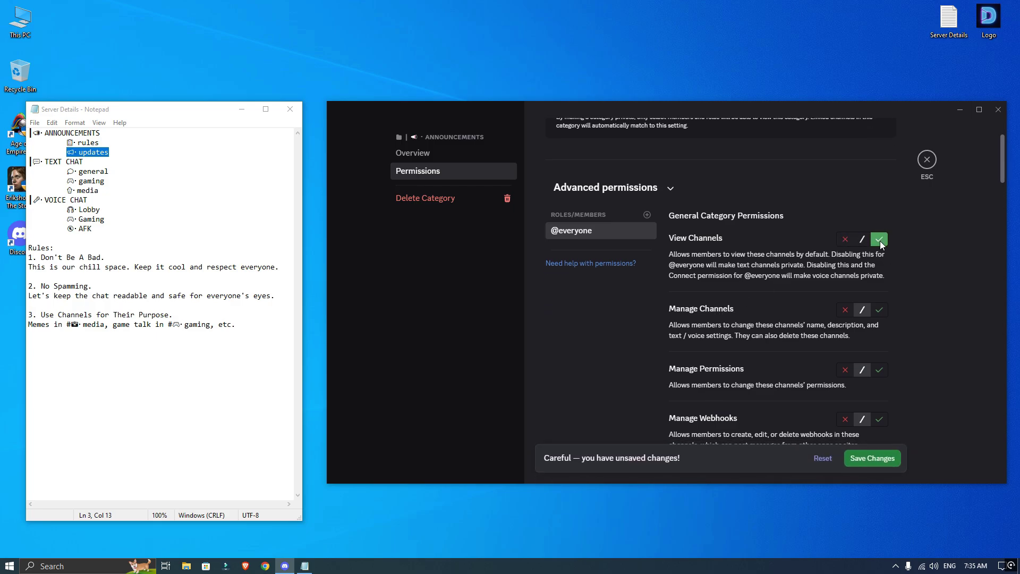
pyautogui.click(846, 310)
pyautogui.scroll(-1, 785, 310)
pyautogui.click(845, 316)
pyautogui.scroll(-1, 820, 323)
pyautogui.click(844, 314)
pyautogui.scroll(-1, 795, 314)
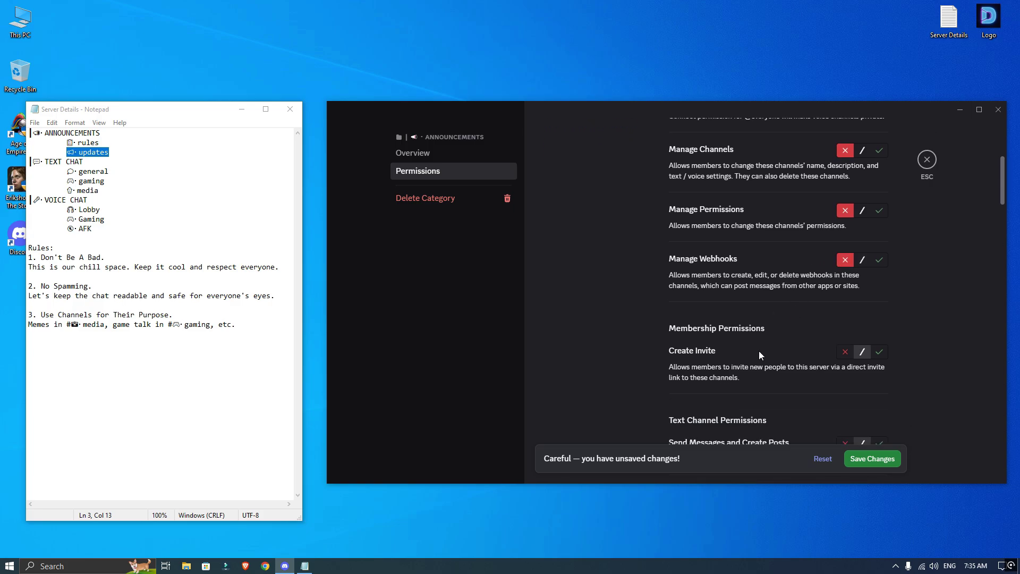
pyautogui.click(878, 353)
pyautogui.scroll(-3, 766, 321)
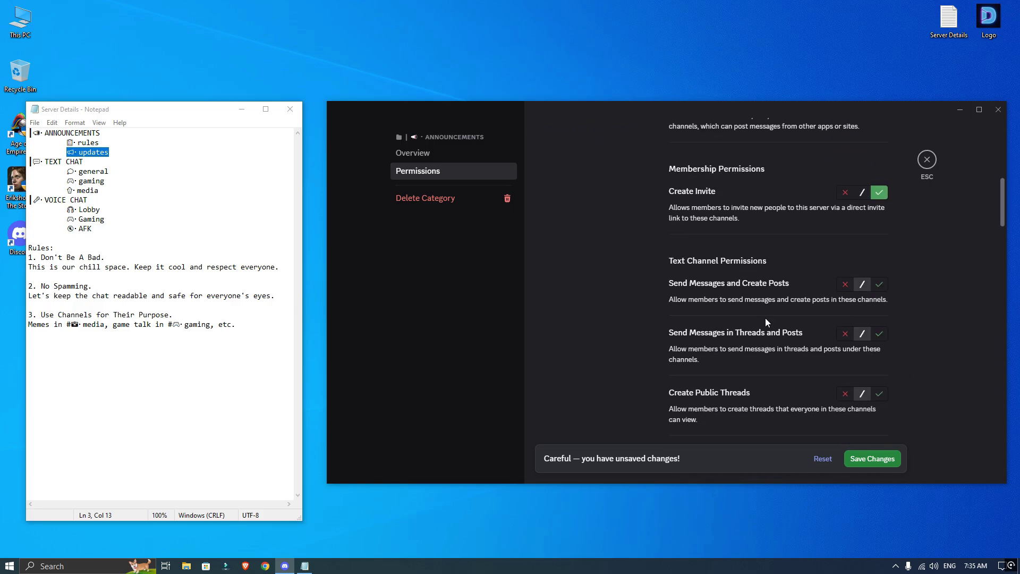
pyautogui.click(844, 286)
pyautogui.scroll(-1, 781, 301)
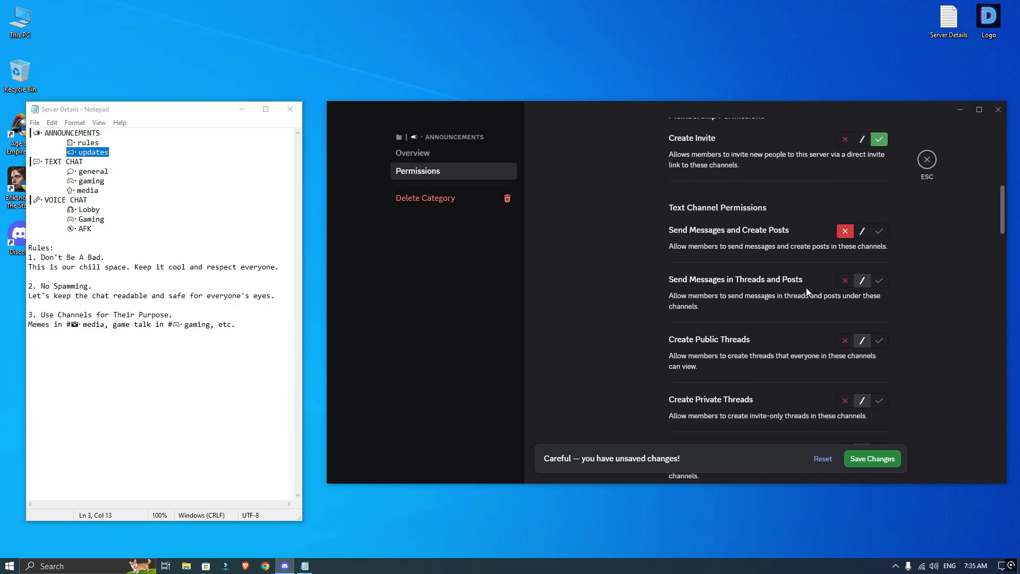
pyautogui.click(844, 280)
pyautogui.scroll(-1, 837, 300)
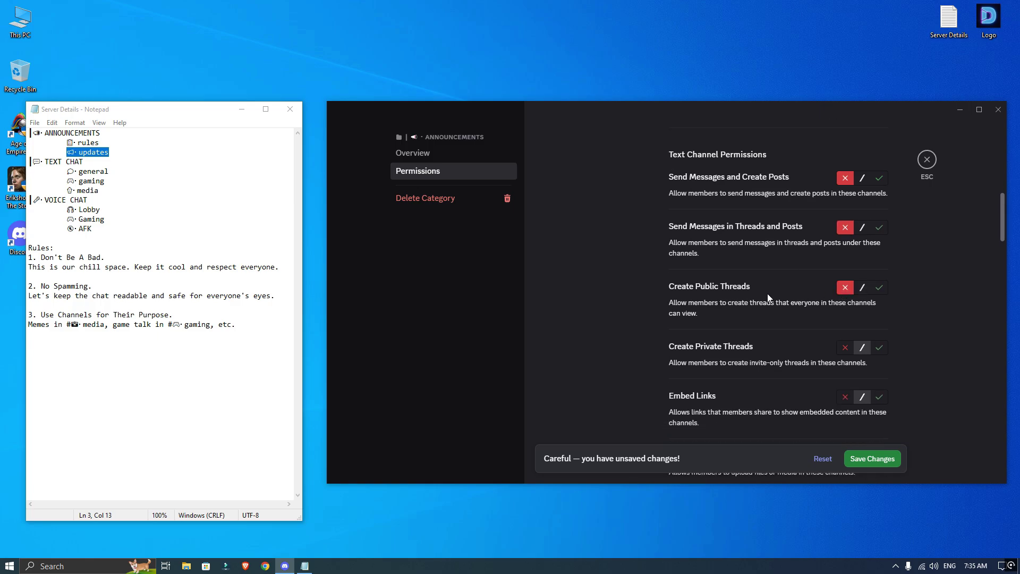
pyautogui.scroll(-1, 787, 285)
pyautogui.click(844, 293)
pyautogui.scroll(-1, 846, 292)
pyautogui.click(844, 290)
pyautogui.scroll(-1, 845, 292)
pyautogui.scroll(-1, 844, 297)
pyautogui.click(845, 295)
pyautogui.scroll(-1, 841, 303)
pyautogui.click(838, 300)
pyautogui.scroll(-1, 845, 308)
pyautogui.click(846, 316)
pyautogui.scroll(-2, 846, 303)
pyautogui.scroll(1, 845, 282)
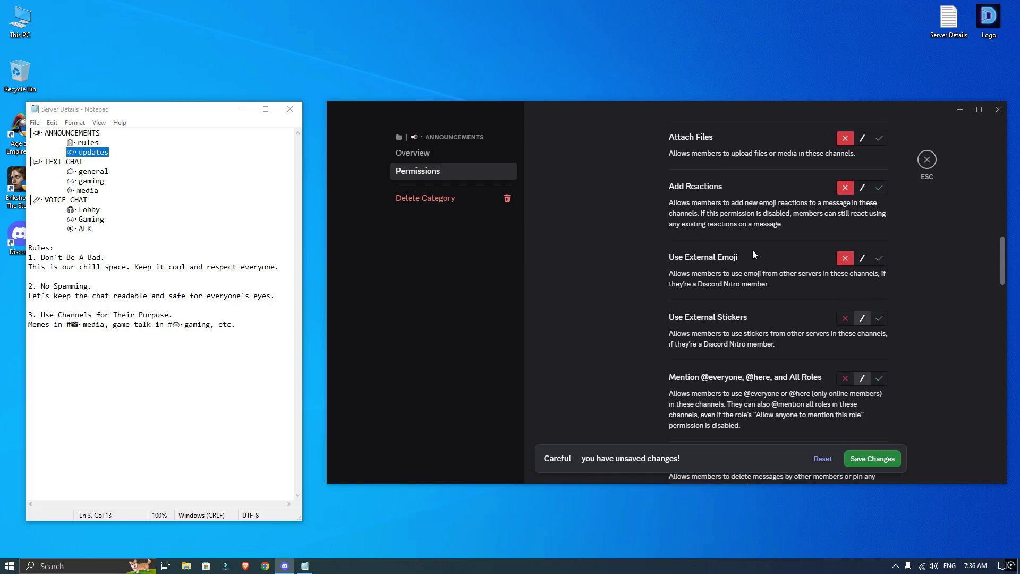
pyautogui.click(844, 318)
pyautogui.scroll(-2, 804, 324)
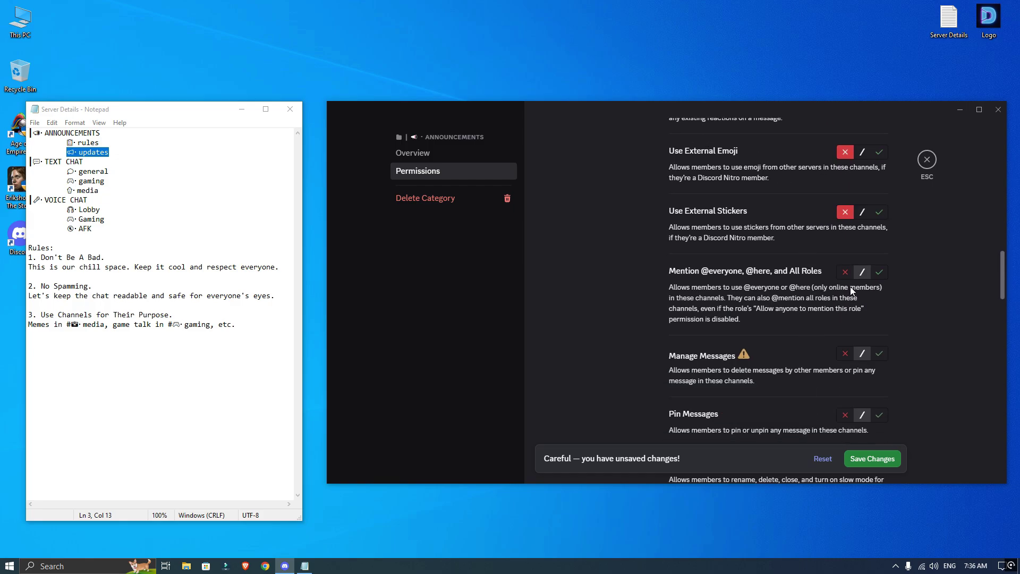
pyautogui.click(843, 273)
pyautogui.scroll(-2, 828, 290)
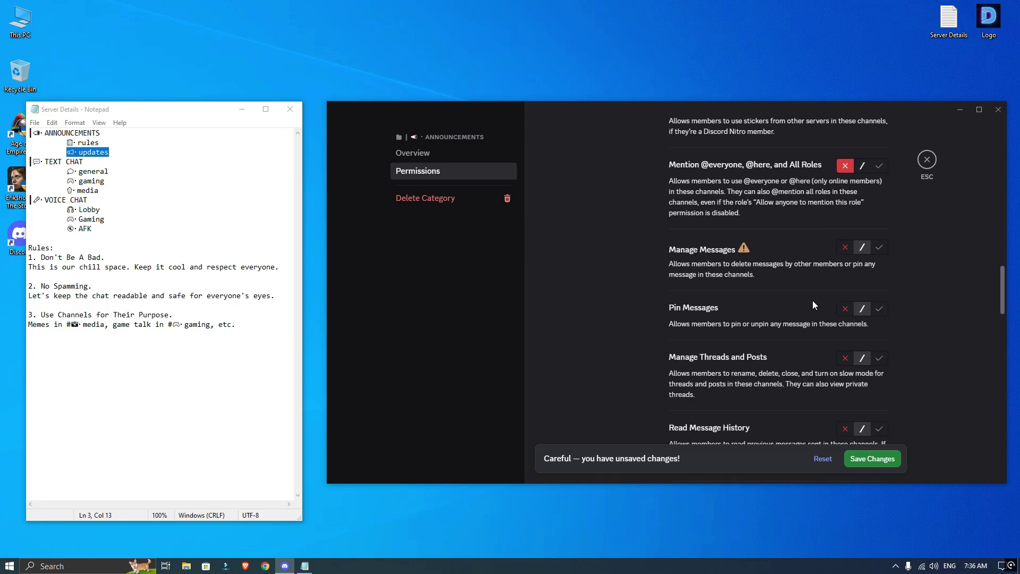
pyautogui.click(844, 357)
pyautogui.scroll(-3, 844, 319)
pyautogui.click(845, 342)
pyautogui.scroll(-2, 846, 340)
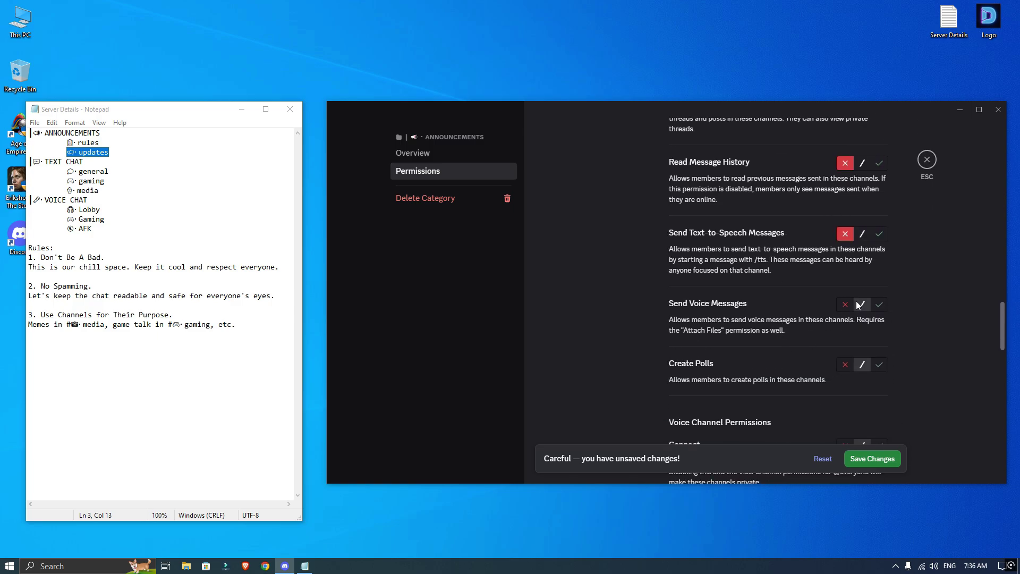
pyautogui.click(844, 306)
pyautogui.click(845, 364)
pyautogui.scroll(-3, 850, 340)
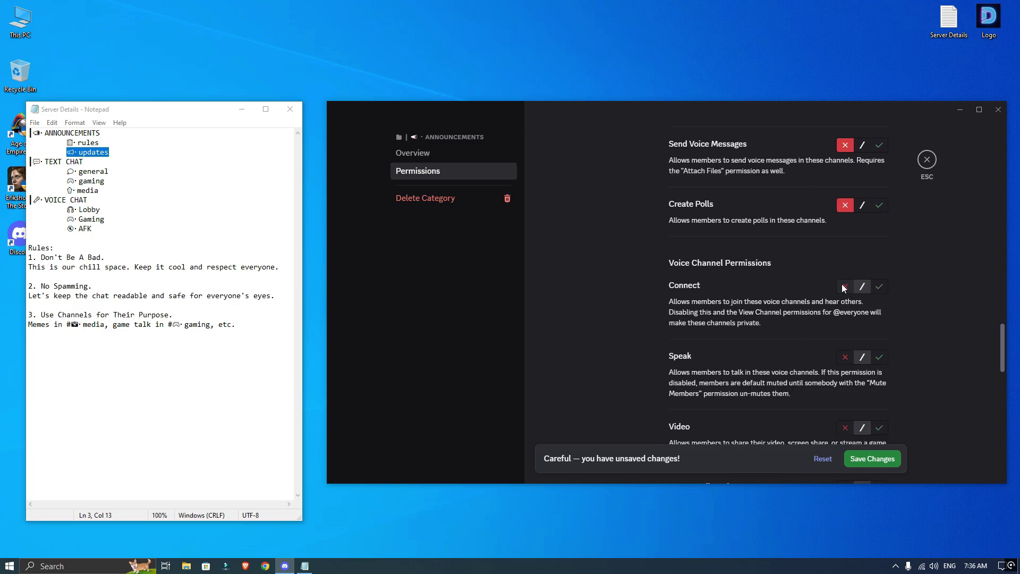
pyautogui.click(866, 460)
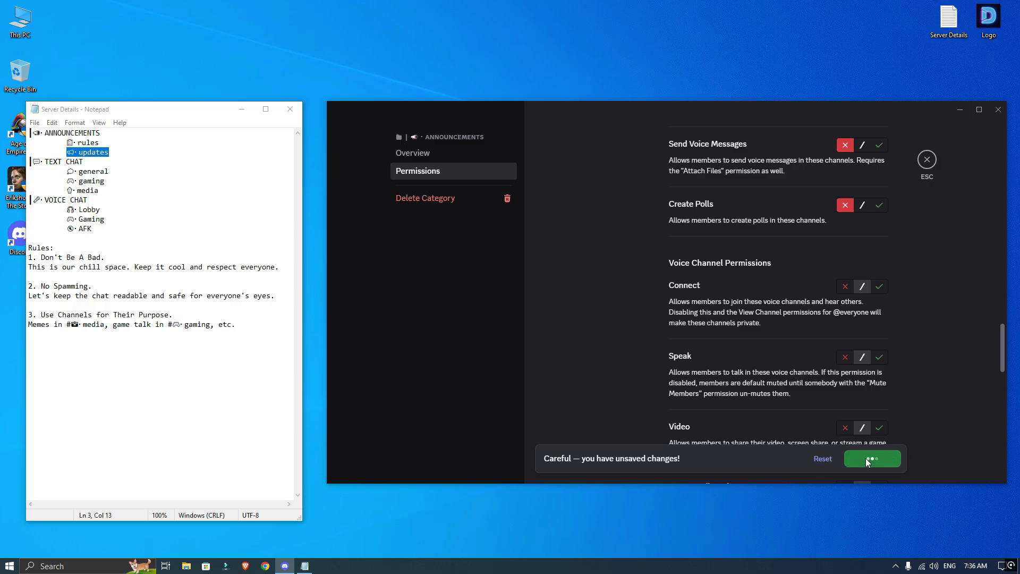
pyautogui.click(927, 169)
# - Copy the complete Rules text from the Server Details notes and post it as a message in the rules channel
pyautogui.click(428, 227)
pyautogui.click(431, 242)
pyautogui.click(422, 224)
pyautogui.moveTo(241, 330); pyautogui.dragTo(29, 247)
pyautogui.rightClick(29, 247)
pyautogui.click(78, 282)
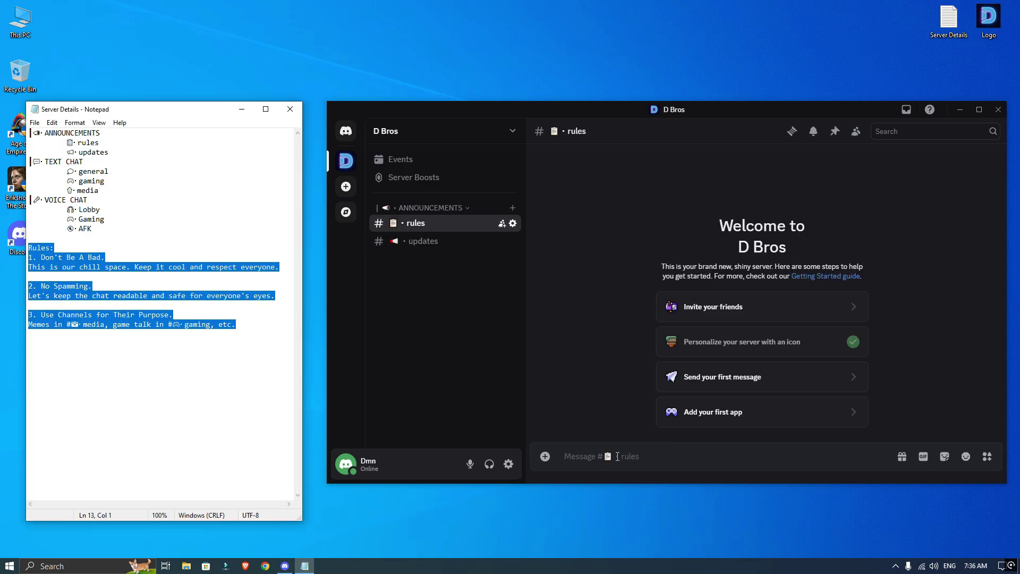
pyautogui.click(617, 456)
pyautogui.rightClick(616, 456)
pyautogui.click(645, 441)
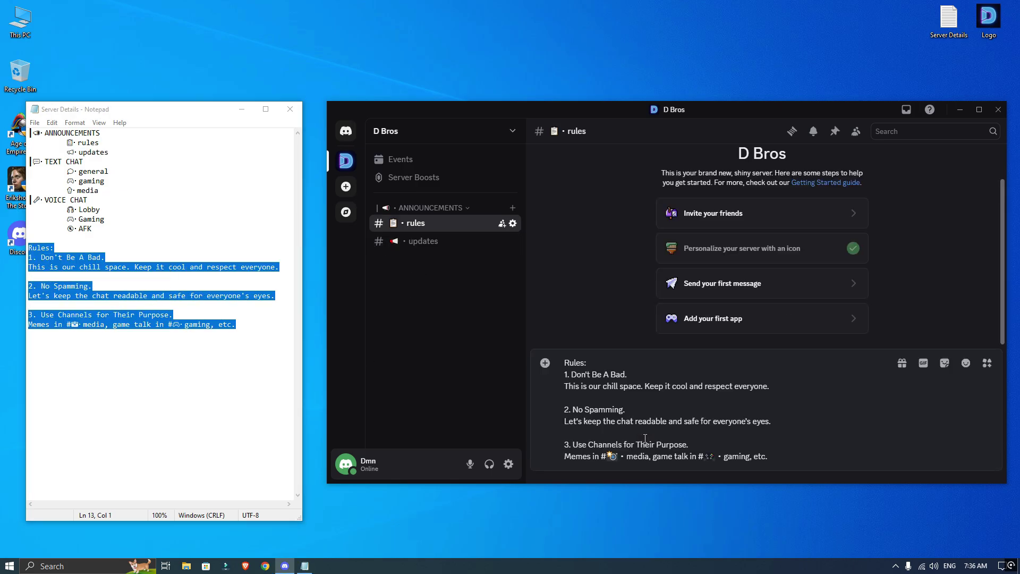
pyautogui.press('Return')
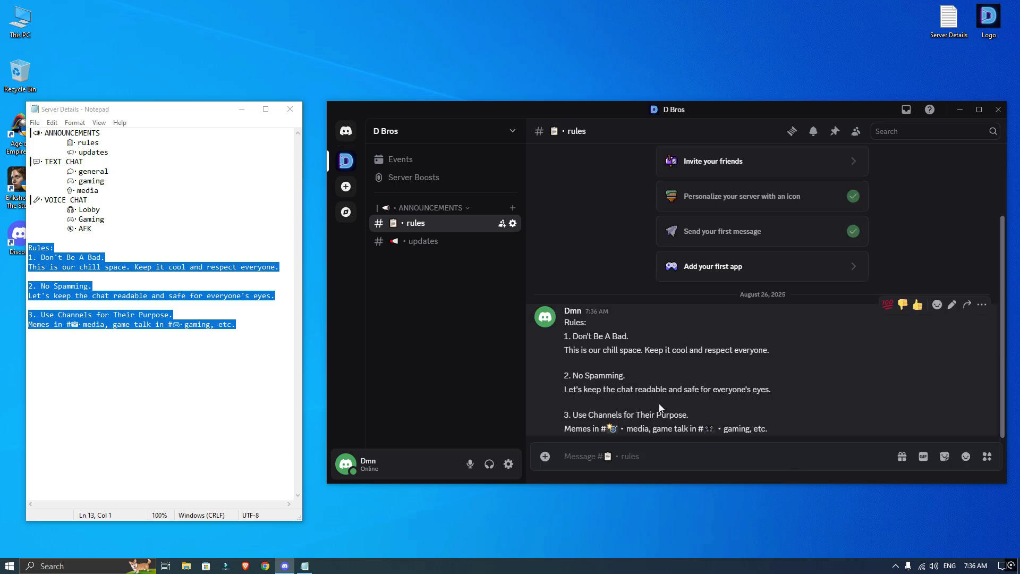
# - Pin the posted rules message to the channel and delete the pin notice below it
pyautogui.rightClick(808, 361)
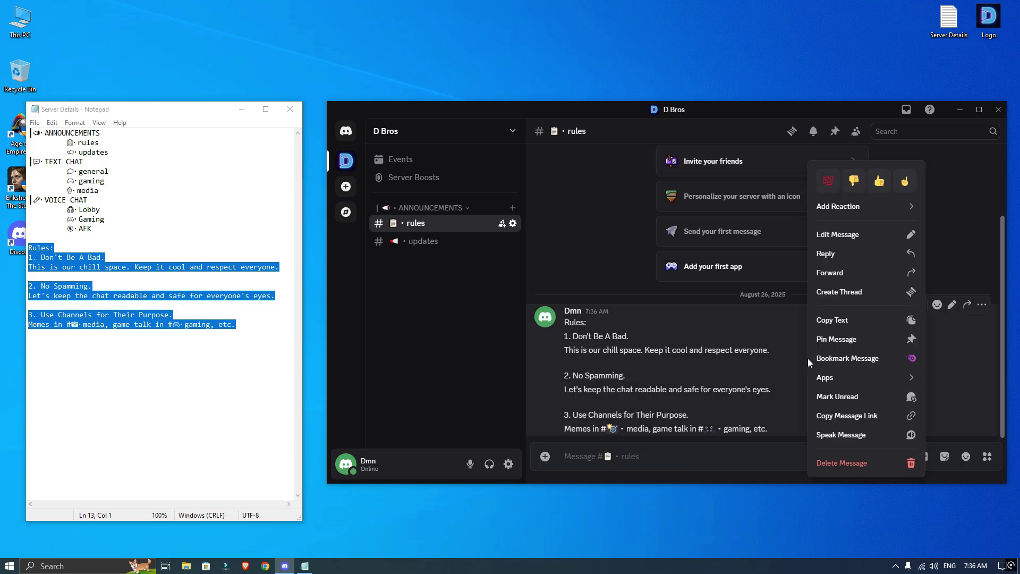
pyautogui.click(858, 338)
pyautogui.click(737, 415)
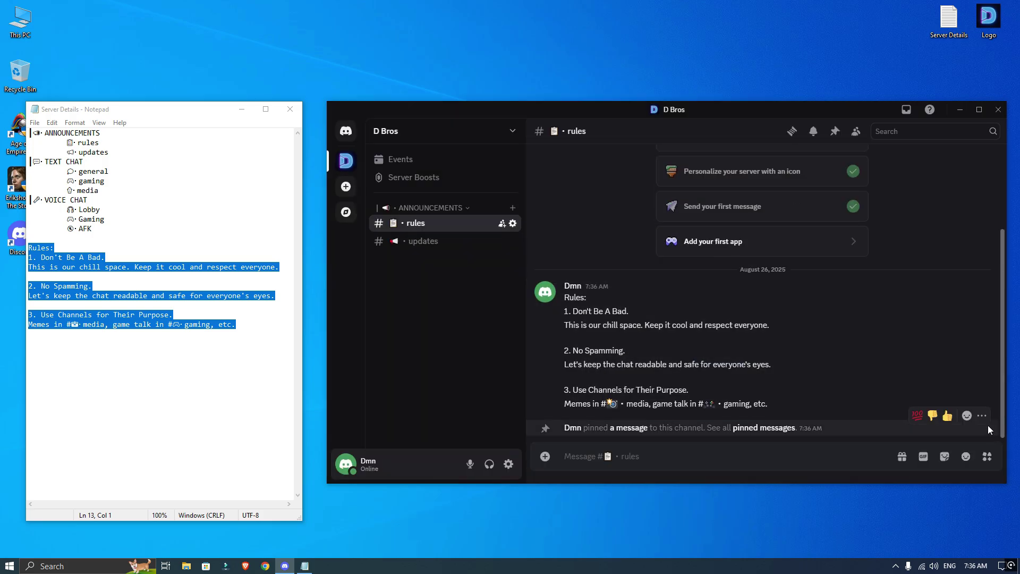
pyautogui.click(982, 415)
pyautogui.click(821, 462)
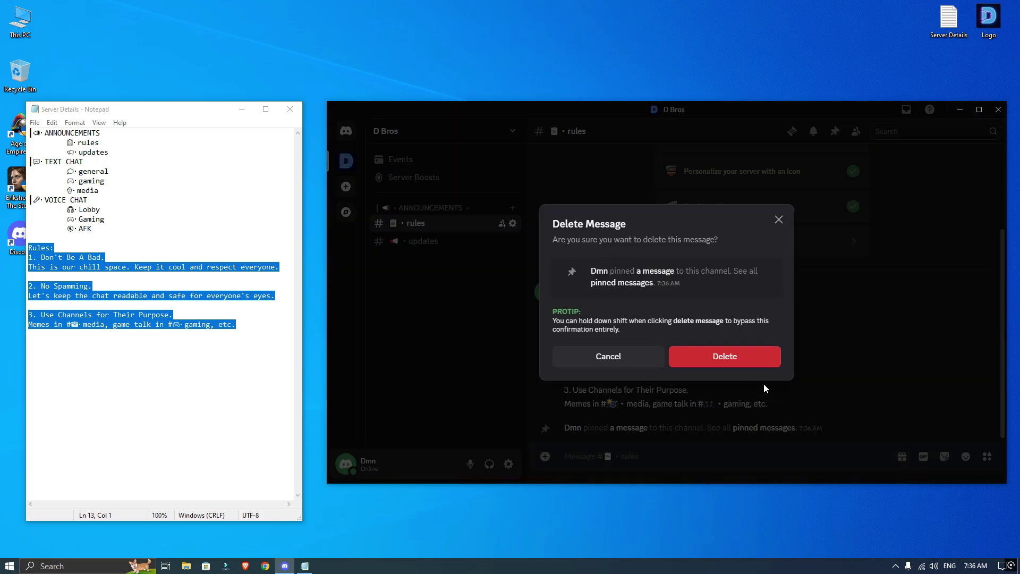
pyautogui.click(735, 366)
# - Create a non-private category named TEXT CHAT, using the name with its emoji copied from the Server Details notes
pyautogui.click(423, 240)
pyautogui.moveTo(84, 161); pyautogui.dragTo(30, 164)
pyautogui.rightClick(32, 162)
pyautogui.click(53, 196)
pyautogui.rightClick(416, 310)
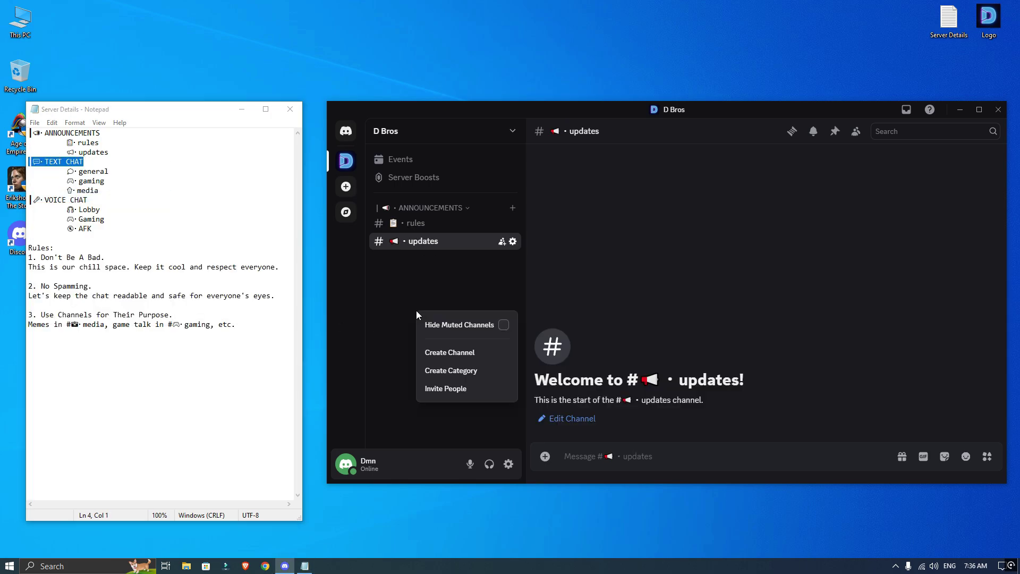
pyautogui.click(450, 371)
pyautogui.hotkey('ctrl', 'v')
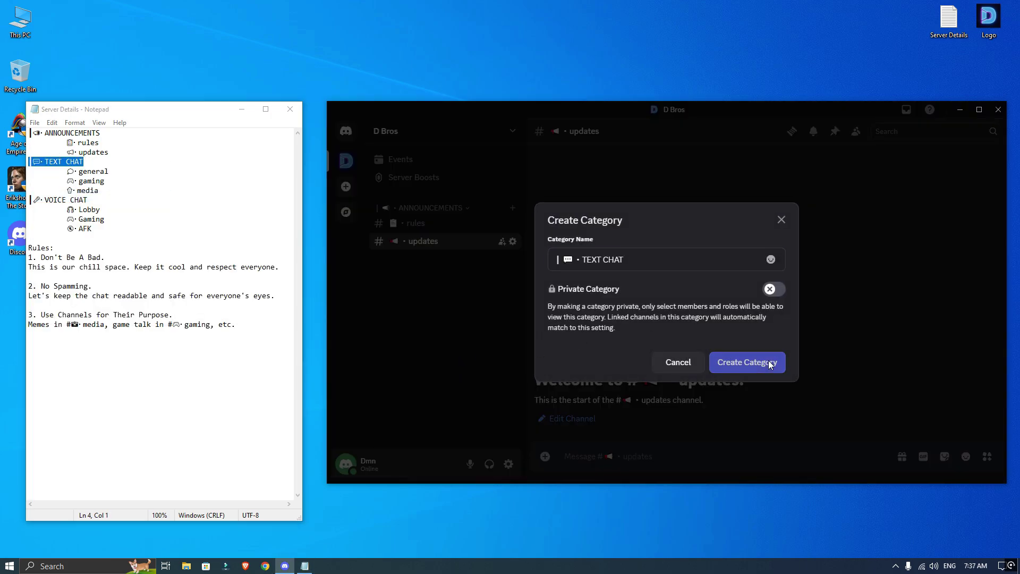
pyautogui.click(768, 362)
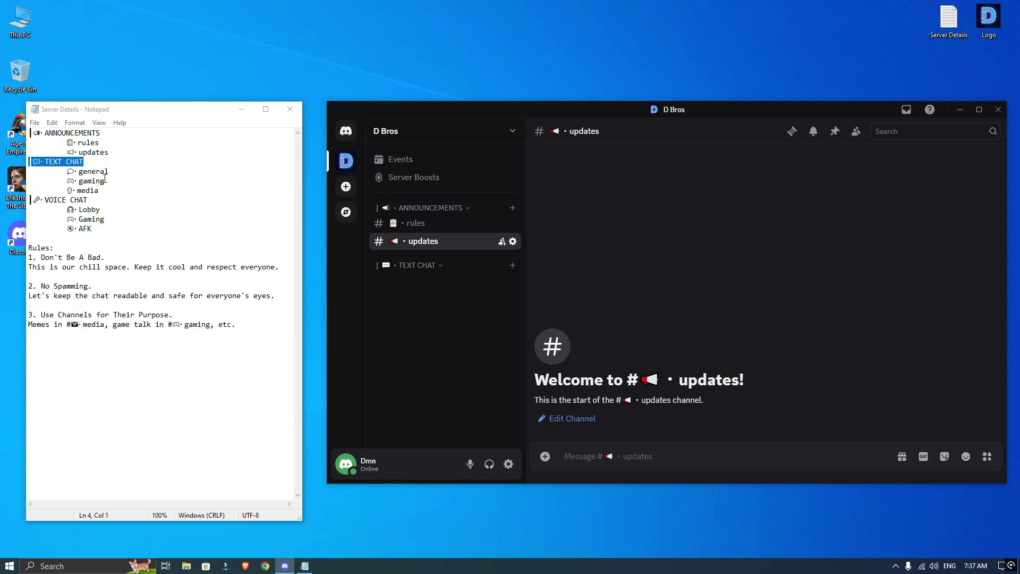
# - Create a text channel named general in the TEXT CHAT category, using the emoji name from the notes
pyautogui.moveTo(109, 171); pyautogui.dragTo(66, 171)
pyautogui.click(512, 265)
pyautogui.hotkey('ctrl', 'v')
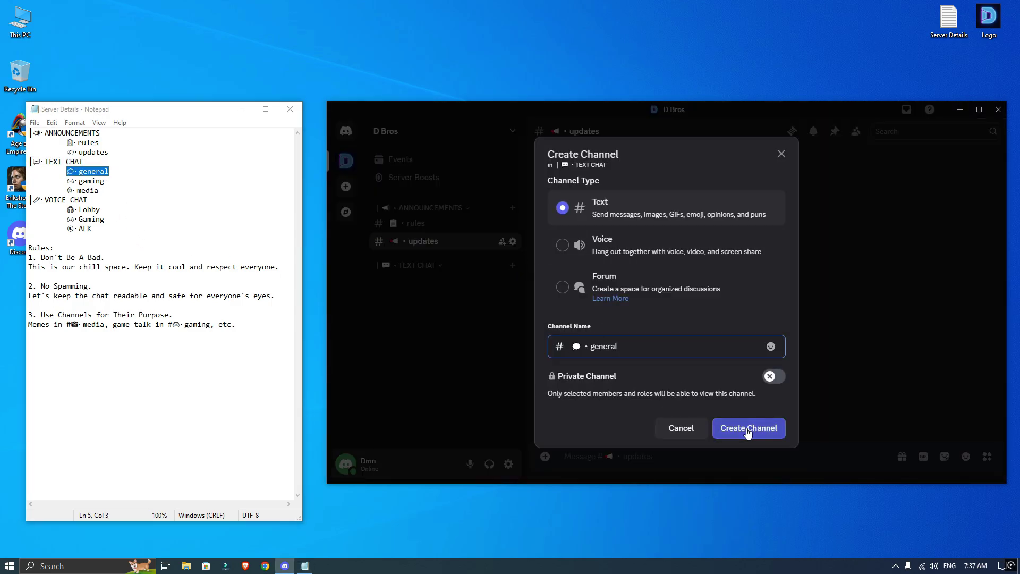
pyautogui.click(720, 426)
# - Add a text channel named gaming to the TEXT CHAT category, using the emoji name from the notes
pyautogui.moveTo(105, 181); pyautogui.dragTo(70, 182)
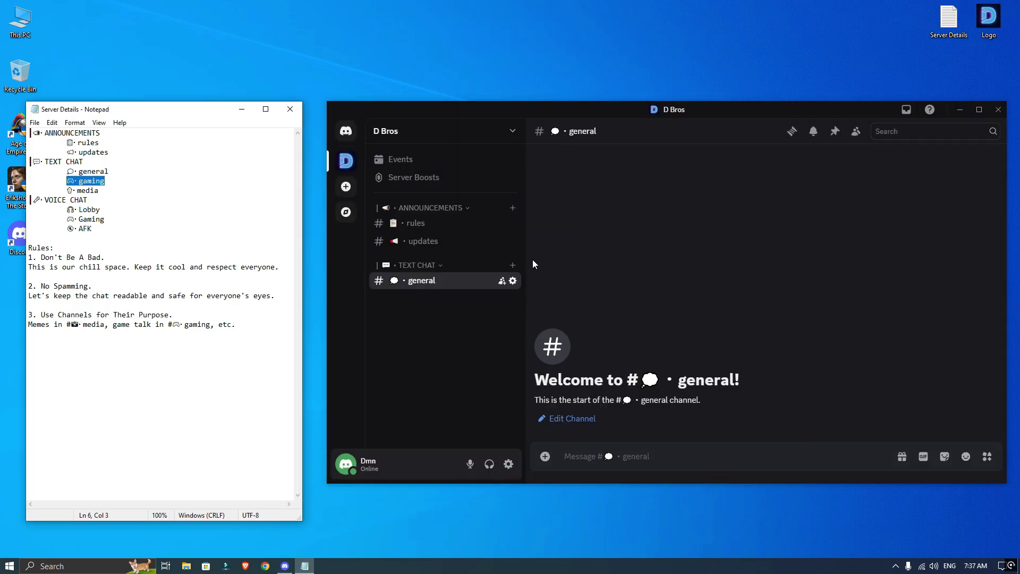
pyautogui.click(512, 265)
pyautogui.hotkey('ctrl', 'v')
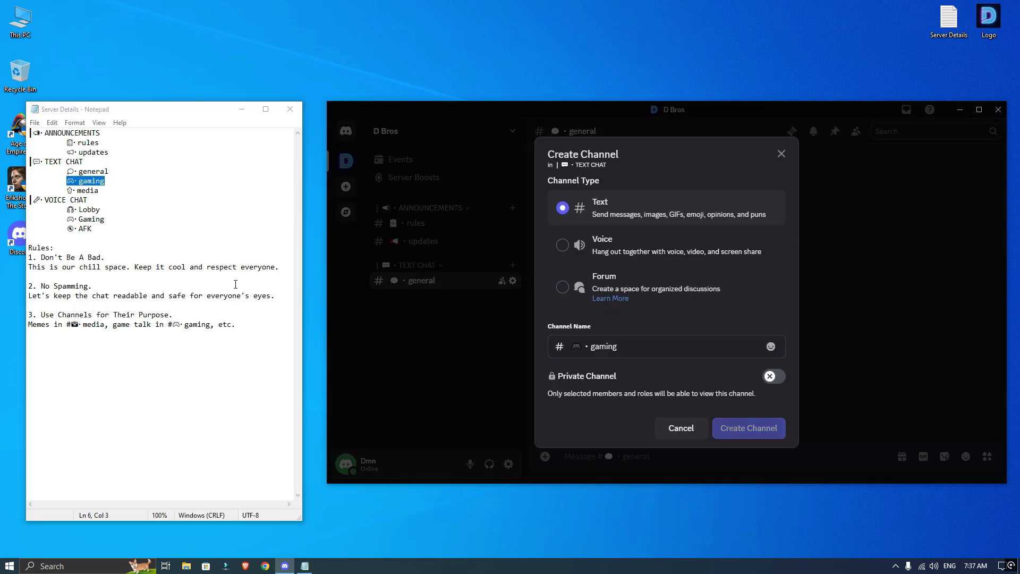
pyautogui.press('Return')
# - Add a text channel named media to the TEXT CHAT category, using the emoji name from the notes
pyautogui.moveTo(100, 190); pyautogui.dragTo(68, 190)
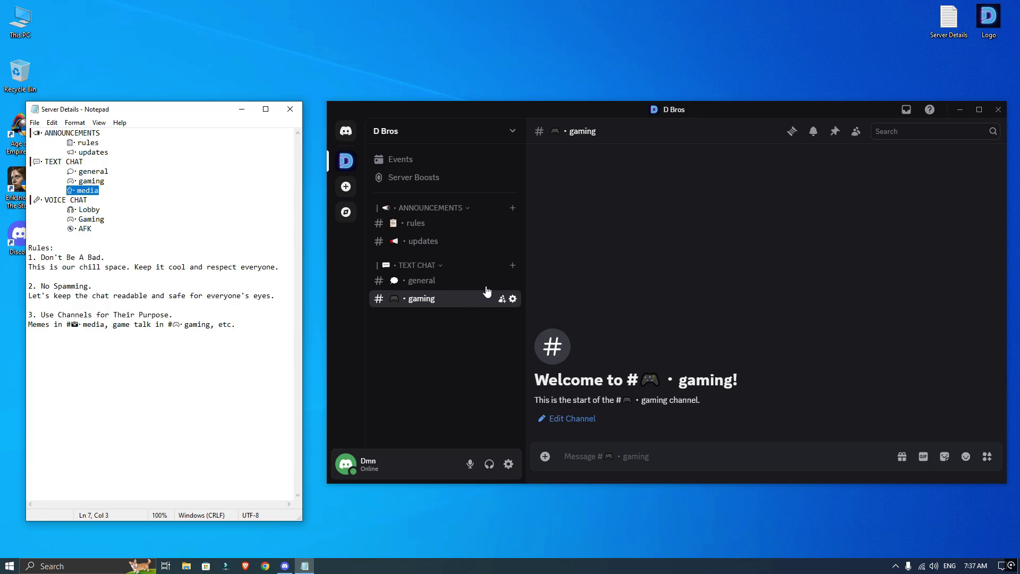
pyautogui.click(512, 265)
pyautogui.hotkey('ctrl', 'v')
pyautogui.click(743, 428)
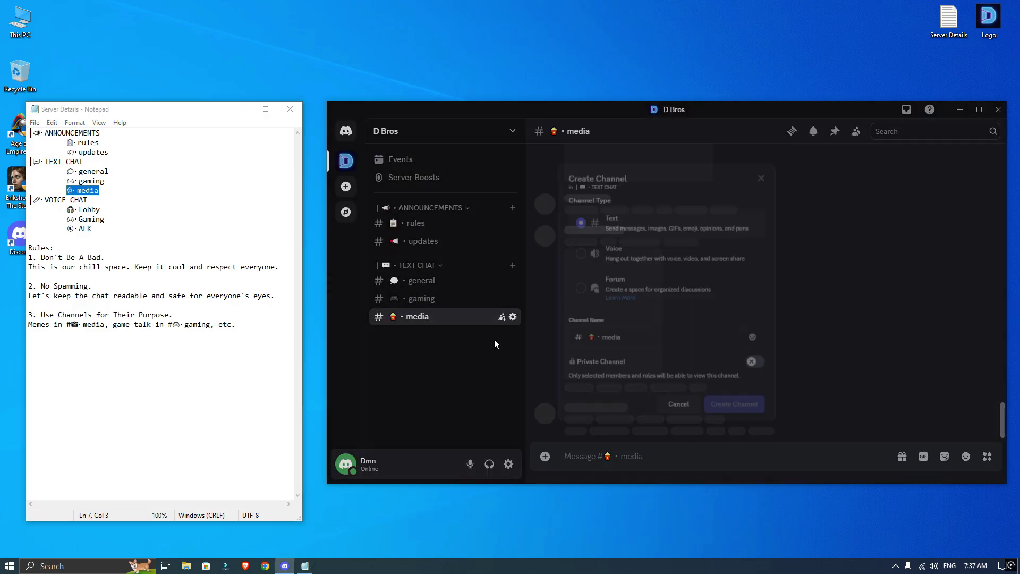
# - Create a non-private category named VOICE CHAT, using the name with its emoji copied from the Server Details notes
pyautogui.rightClick(445, 360)
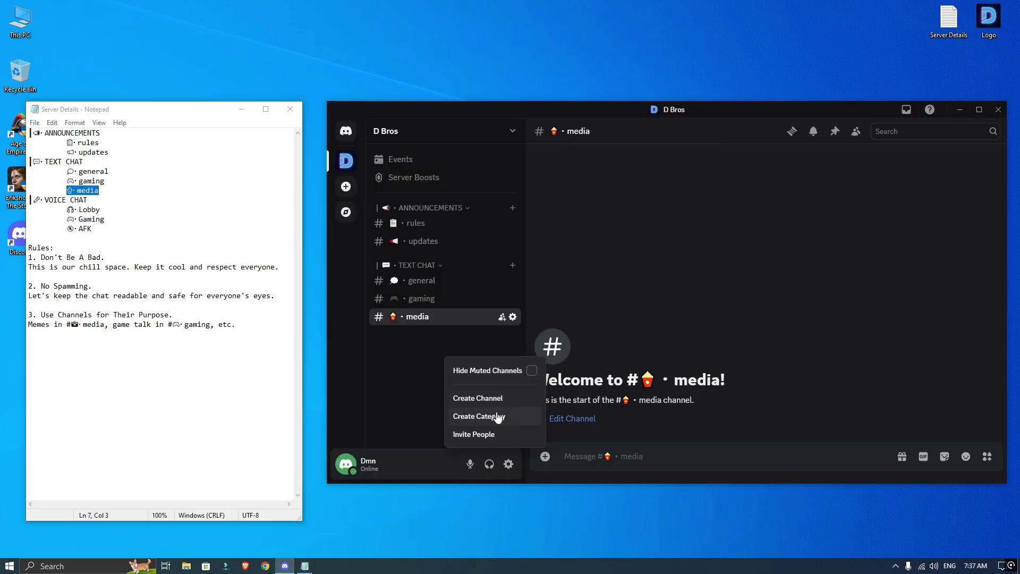
pyautogui.click(494, 415)
pyautogui.moveTo(95, 196); pyautogui.dragTo(29, 201)
pyautogui.click(627, 269)
pyautogui.hotkey('ctrl', 'v')
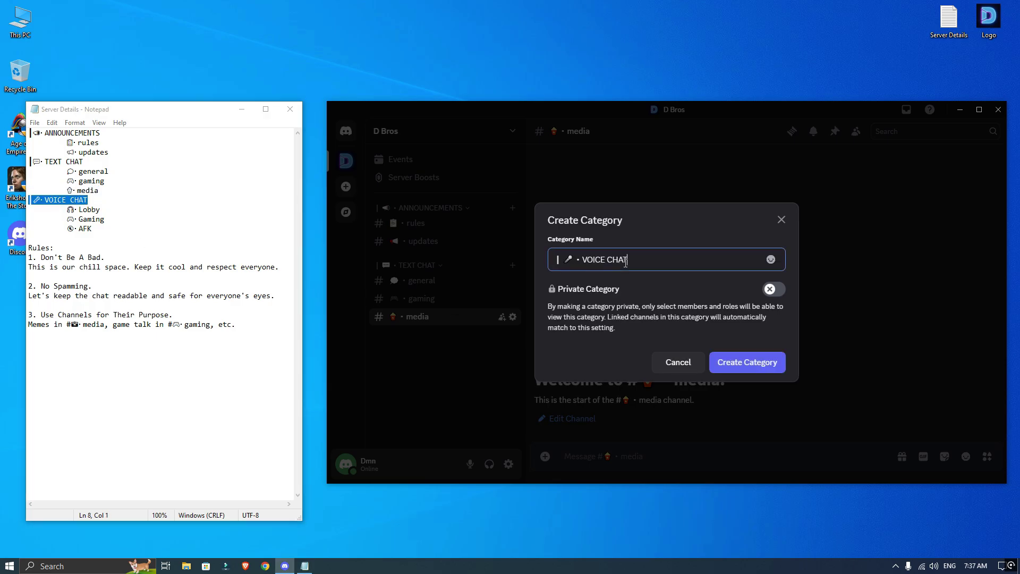
pyautogui.click(735, 364)
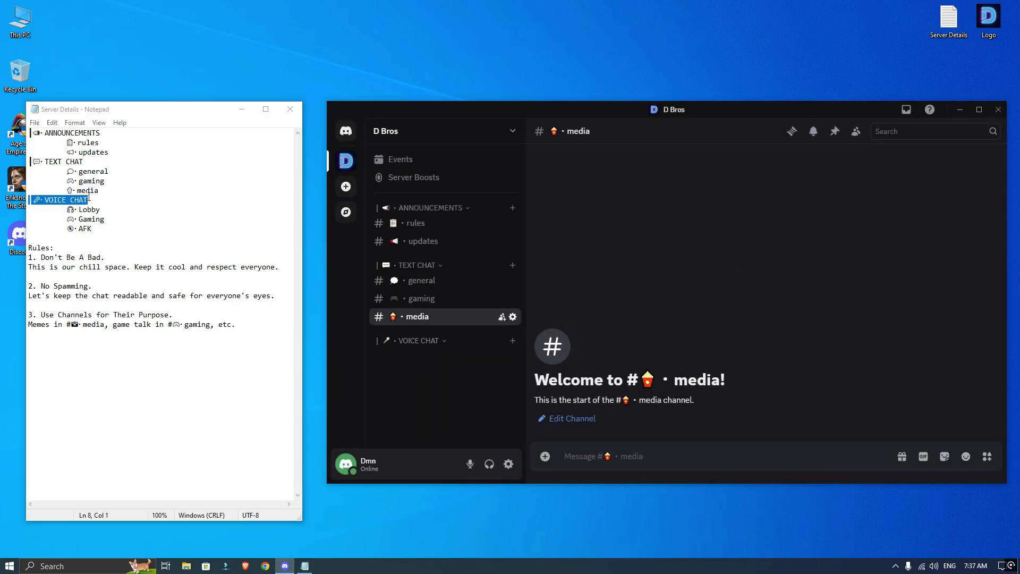
# - Create a voice channel named Lobby in the VOICE CHAT category, using the emoji name from the notes
pyautogui.moveTo(101, 209); pyautogui.dragTo(77, 210)
pyautogui.click(512, 340)
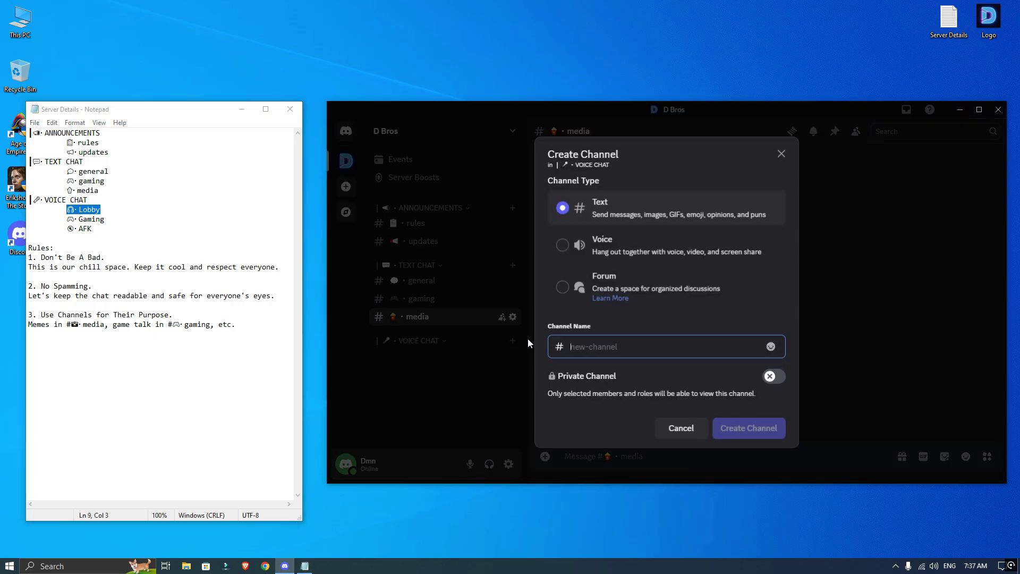
pyautogui.click(593, 245)
pyautogui.click(596, 345)
pyautogui.hotkey('ctrl', 'v')
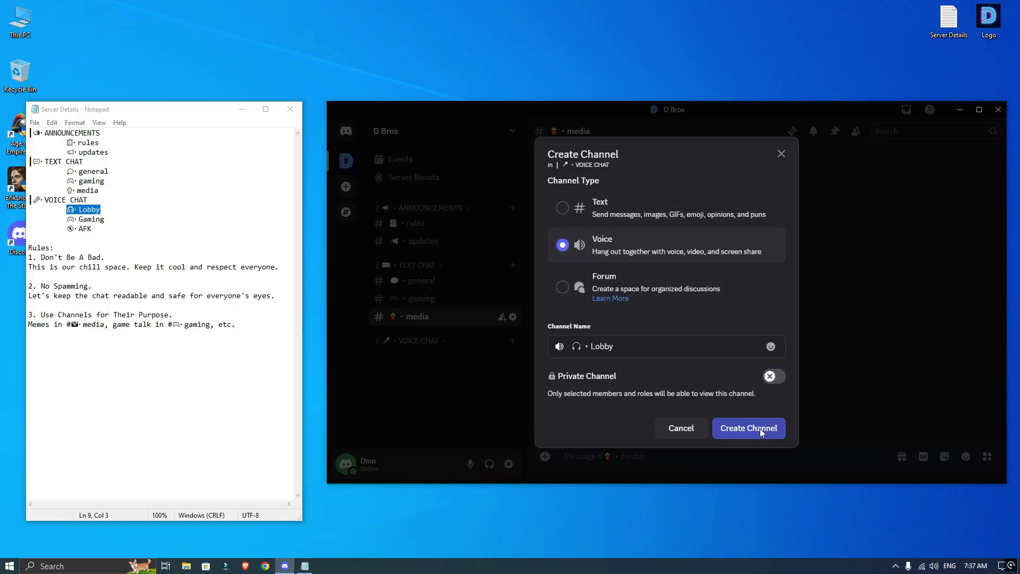
pyautogui.click(748, 427)
# - Add a voice channel named Gaming to the VOICE CHAT category, using the emoji name from the notes
pyautogui.click(103, 219)
pyautogui.moveTo(104, 218); pyautogui.dragTo(66, 219)
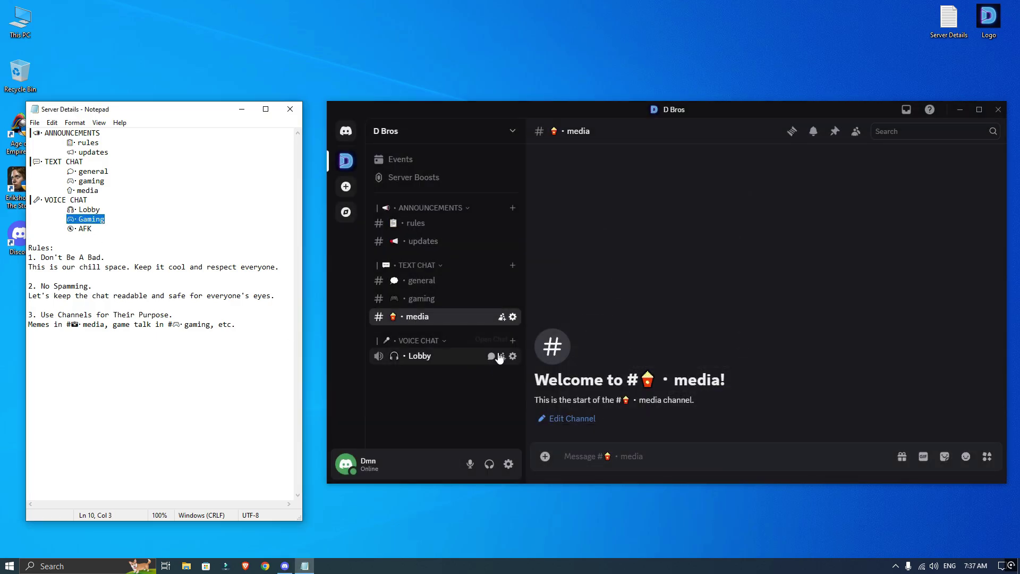
pyautogui.click(512, 341)
pyautogui.click(593, 245)
pyautogui.click(596, 346)
pyautogui.hotkey('ctrl', 'v')
pyautogui.click(748, 427)
# - Add a voice channel named AFK to the VOICE CHAT category, using the emoji name from the notes
pyautogui.moveTo(92, 228); pyautogui.dragTo(67, 228)
pyautogui.click(513, 341)
pyautogui.click(603, 244)
pyautogui.click(638, 346)
pyautogui.hotkey('ctrl', 'v')
pyautogui.press('Return')
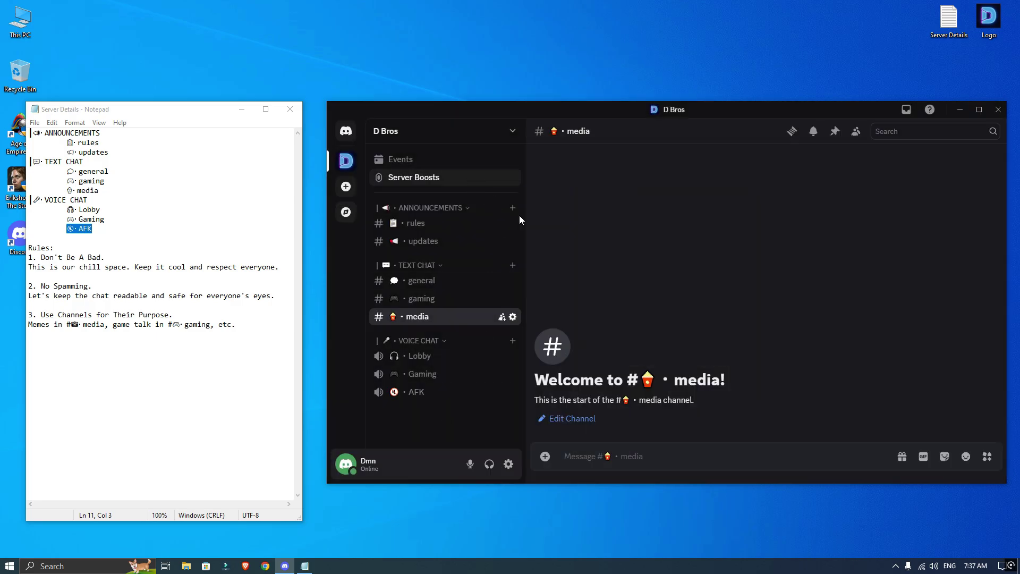
# - Close the Server Details notes and move the D Bros server window toward the middle of the desktop
pyautogui.click(279, 200)
pyautogui.click(290, 109)
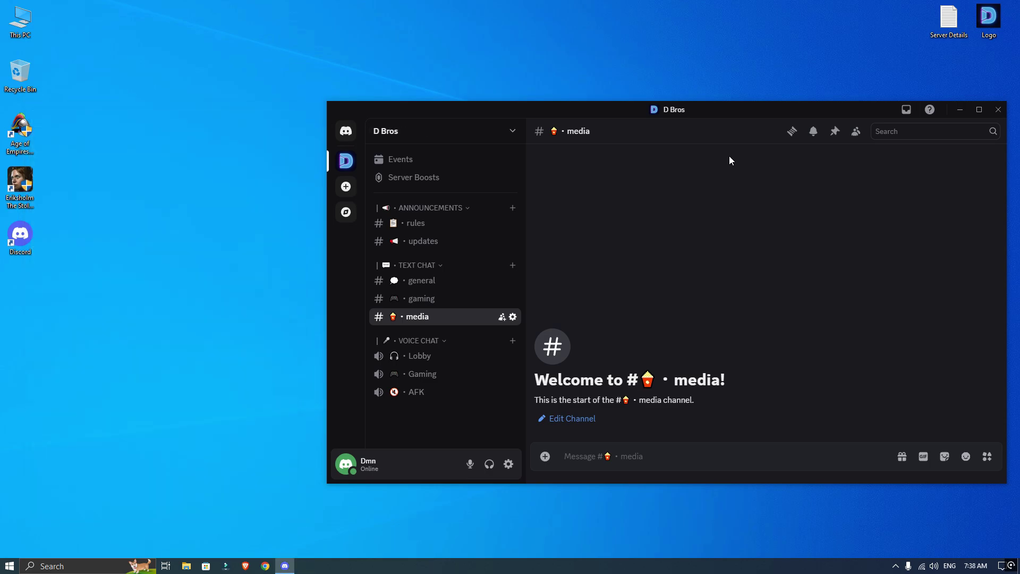
pyautogui.moveTo(735, 108); pyautogui.dragTo(613, 104)
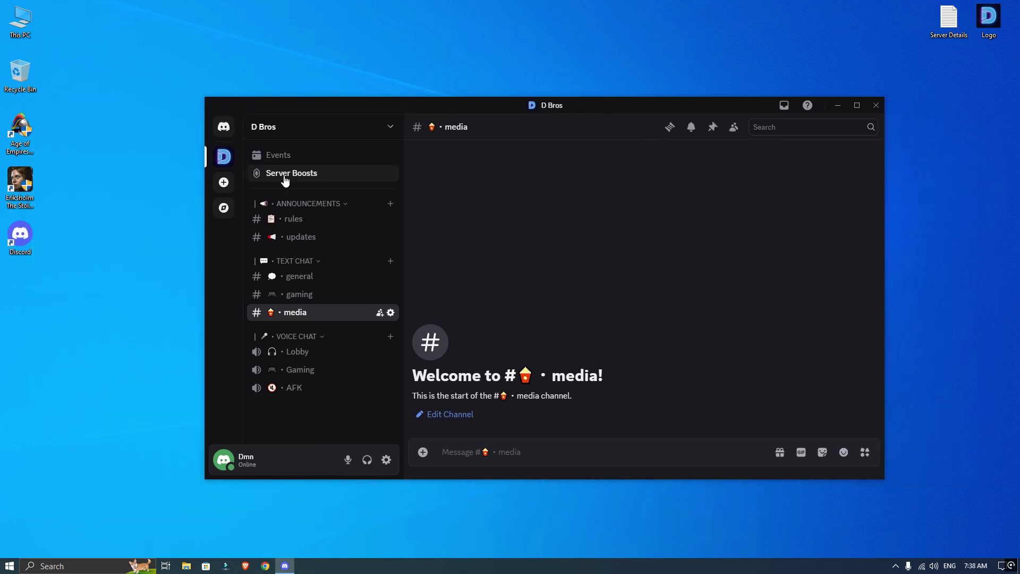
# - Try the voice channels by joining Lobby and switching to Gaming and AFK, with Don't ask again enabled for the switch confirmation
pyautogui.click(298, 352)
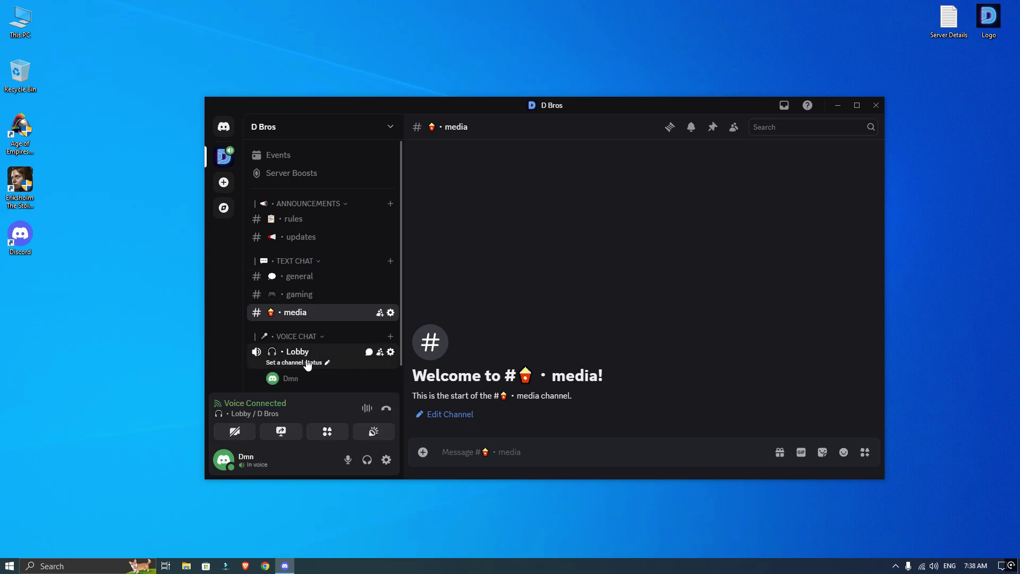
pyautogui.scroll(-1, 334, 340)
pyautogui.click(293, 370)
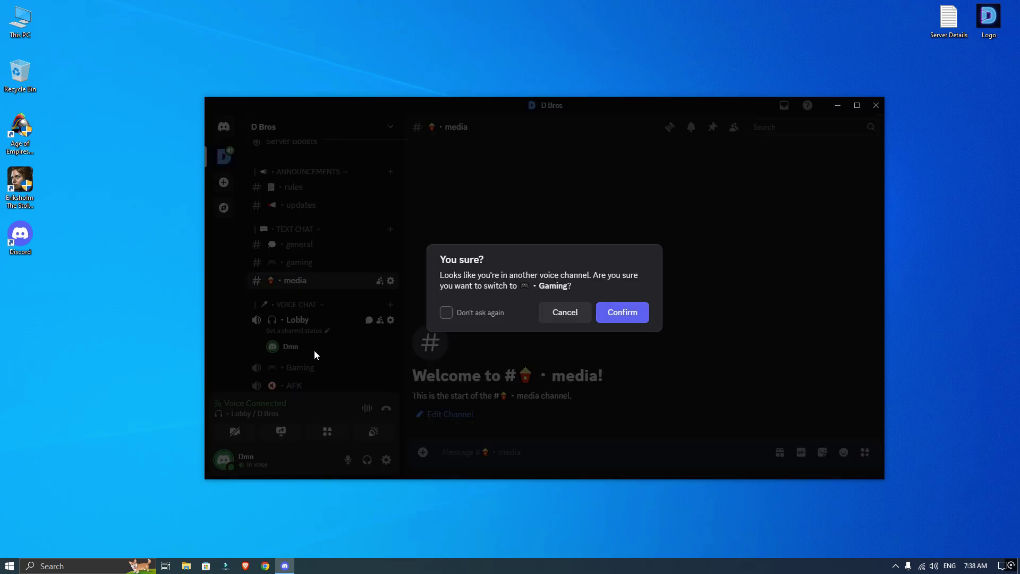
pyautogui.click(463, 315)
pyautogui.click(608, 319)
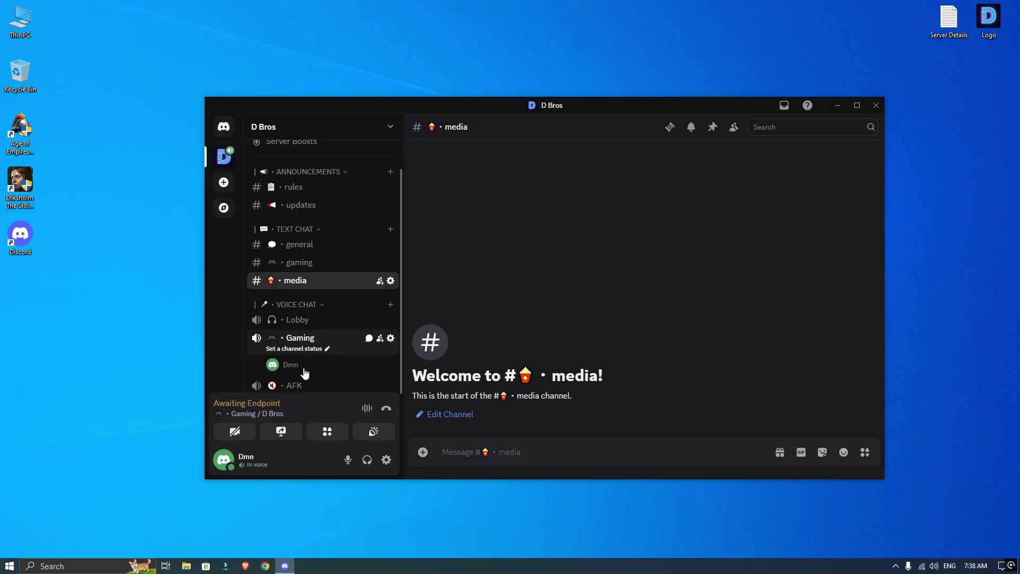
pyautogui.click(296, 385)
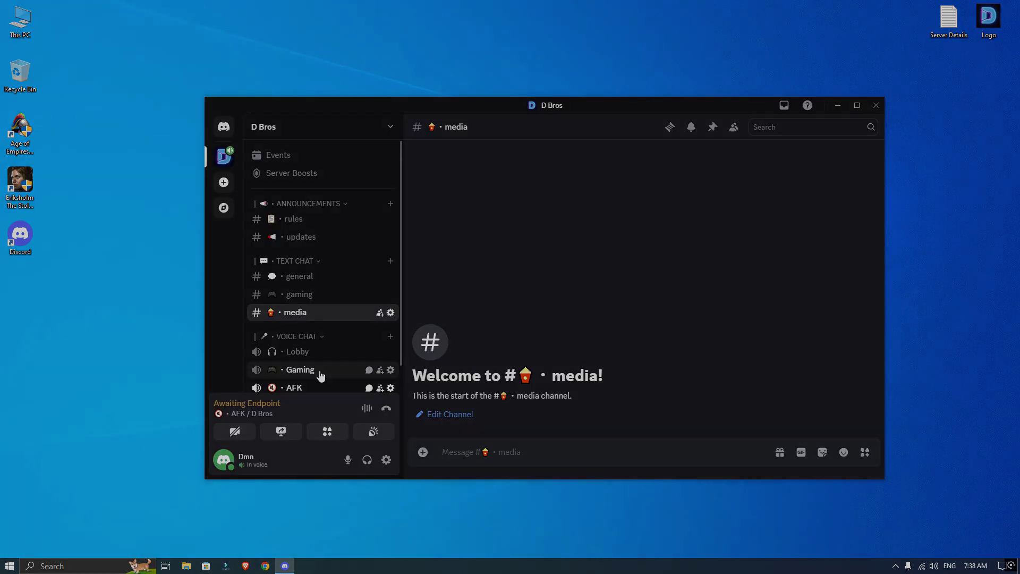